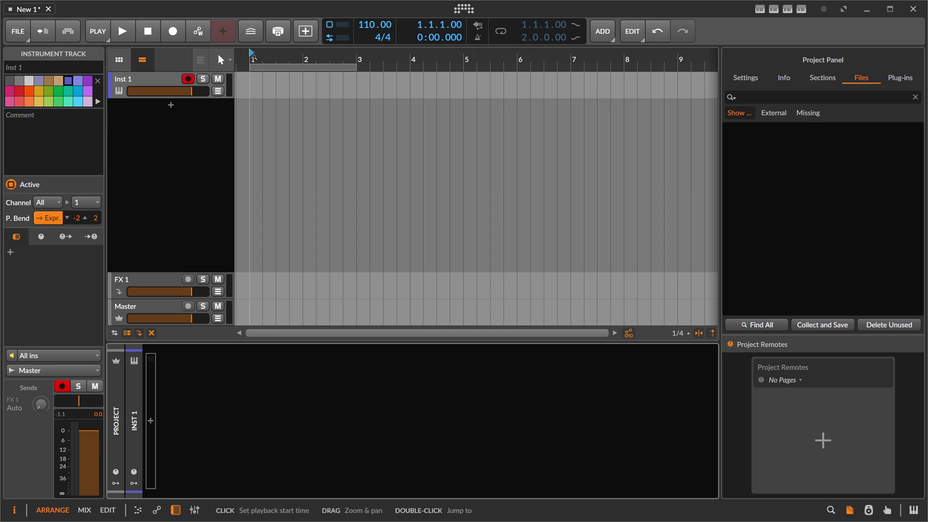
# Step: Switch to Resonic Pro and audition the drum loop PreBeat 173bpm Sample3.wav
pyautogui.moveTo(252, 54); pyautogui.dragTo(286, 76)
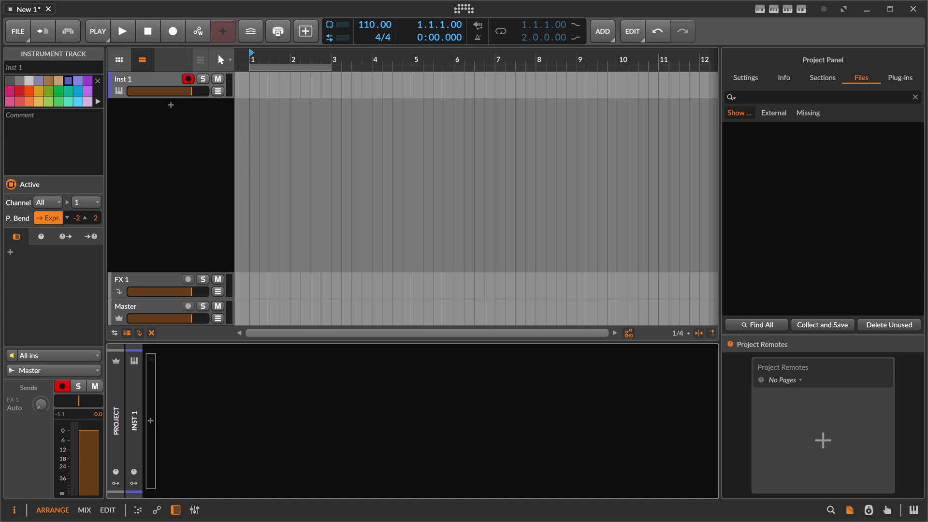
pyautogui.hotkey('alt', 'Tab')
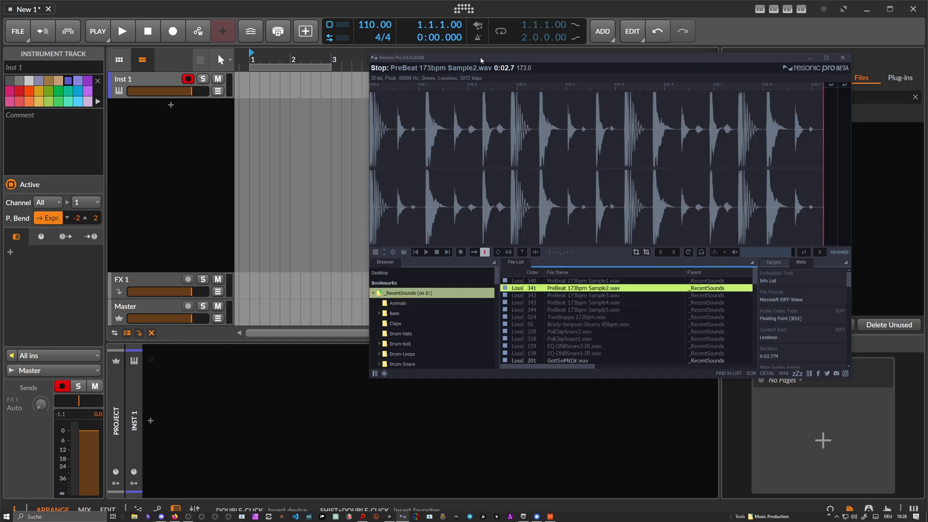
pyautogui.moveTo(479, 56); pyautogui.dragTo(456, 80)
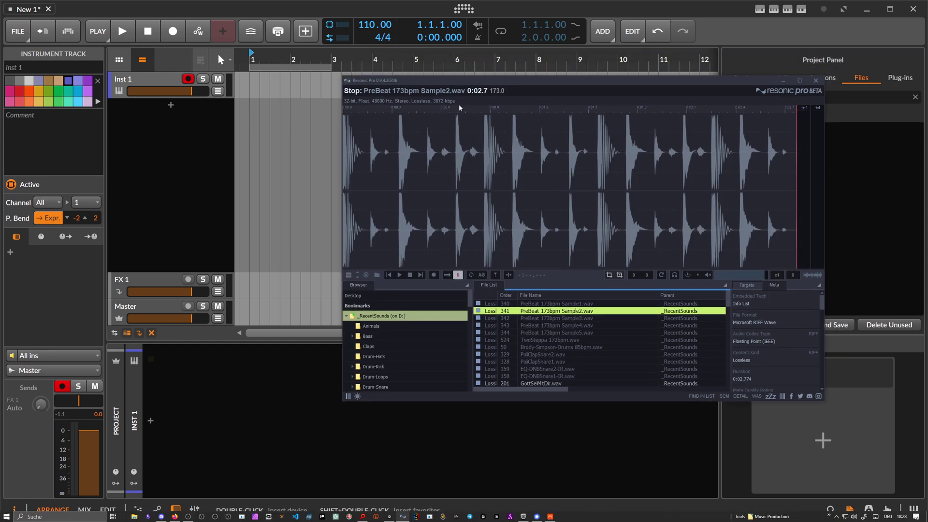
pyautogui.click(532, 312)
pyautogui.press('Down')
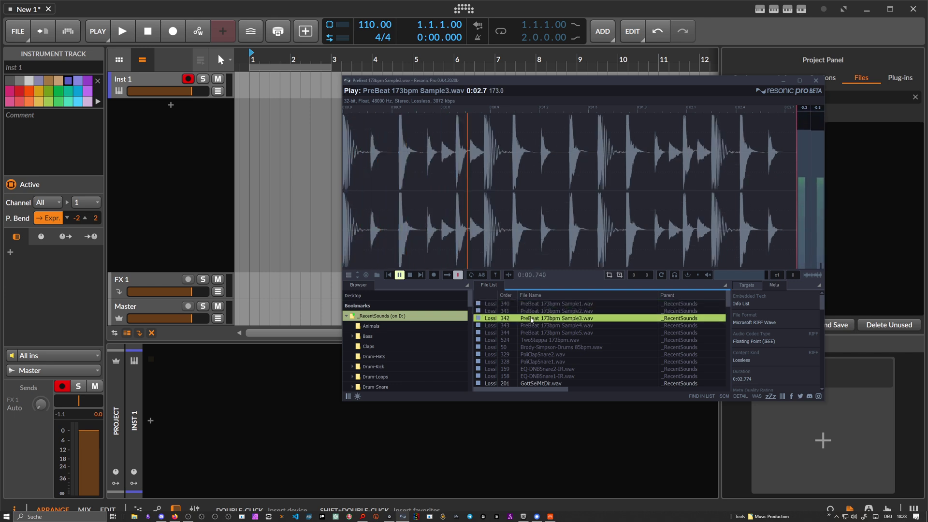
pyautogui.click(410, 275)
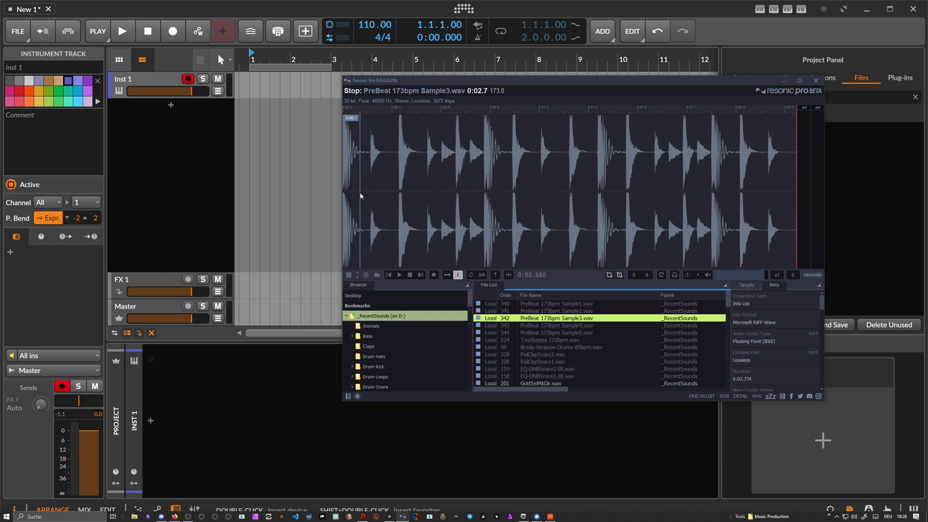
# Step: Load PreBeat 173bpm Sample3.wav onto the Inst 1 track in Bitwig and trim the Sampler's play range to the first kick, 169 ms long
pyautogui.moveTo(549, 310); pyautogui.dragTo(218, 77)
pyautogui.moveTo(143, 77); pyautogui.dragTo(143, 79)
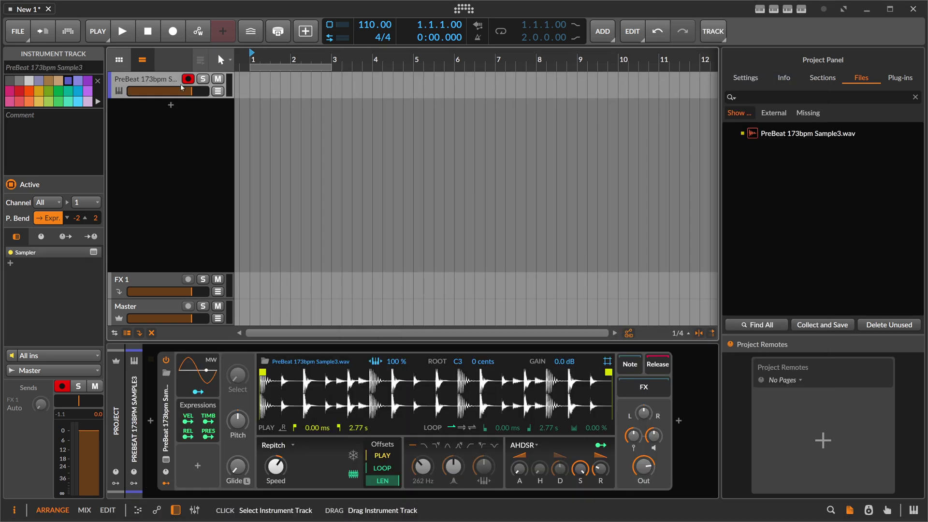
pyautogui.moveTo(612, 380)
pyautogui.mouseDown()
pyautogui.moveTo(265, 381)
pyautogui.moveTo(306, 394)
pyautogui.mouseUp()
pyautogui.moveTo(401, 372); pyautogui.dragTo(435, 372)
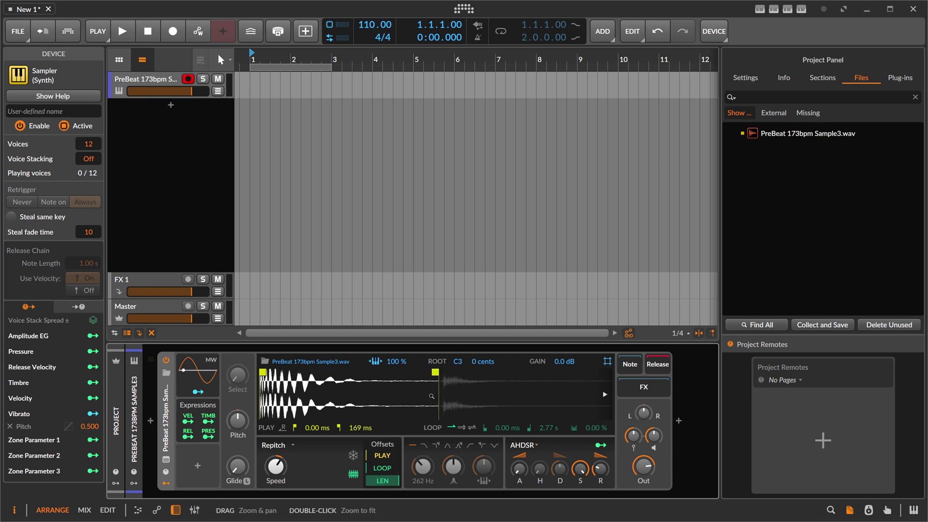
# Step: Set the Sampler's key tracking to 0 % and velocity sensitivity to 0.0 dB, hide the Project Panel, and test the sound
pyautogui.click(375, 361)
pyautogui.doubleClick(635, 443)
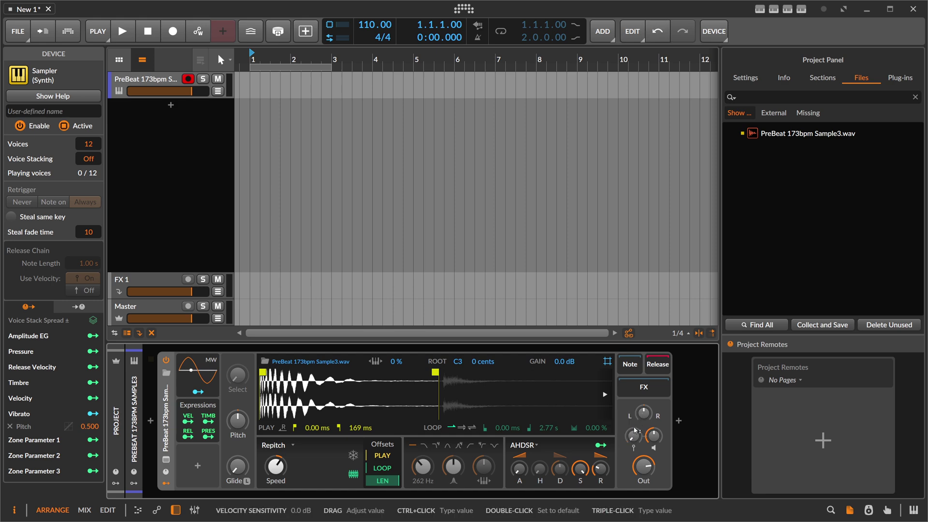
pyautogui.click(848, 510)
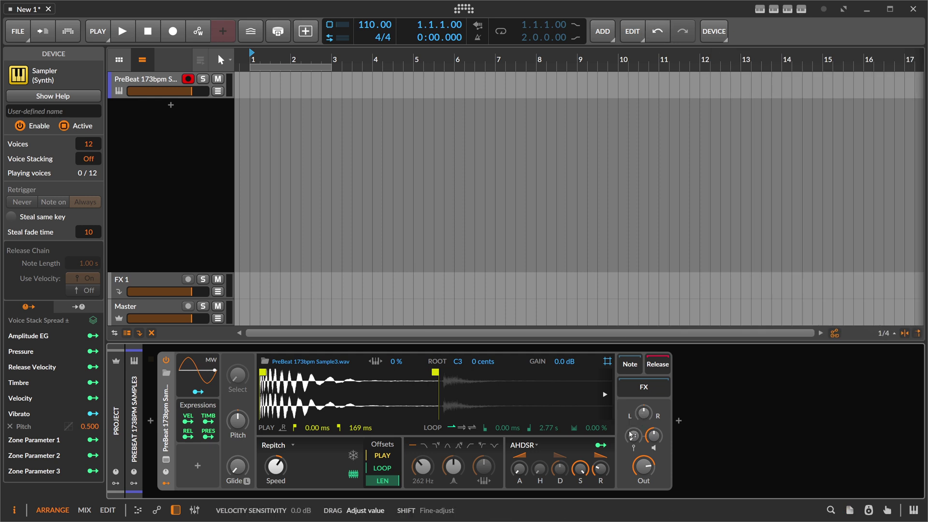
pyautogui.press('a')
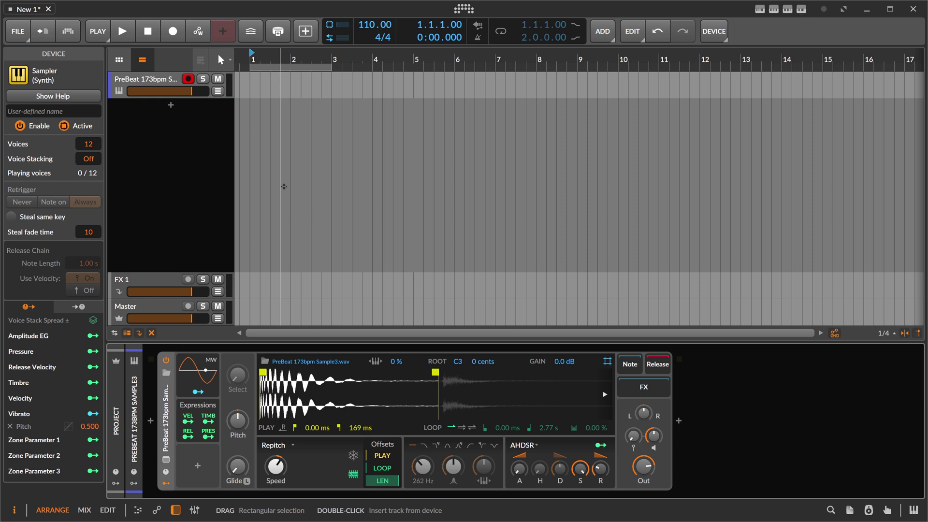
# Step: Delete the Vibrato and Expressions modulators from the Sampler and hide its modulator area
pyautogui.click(194, 406)
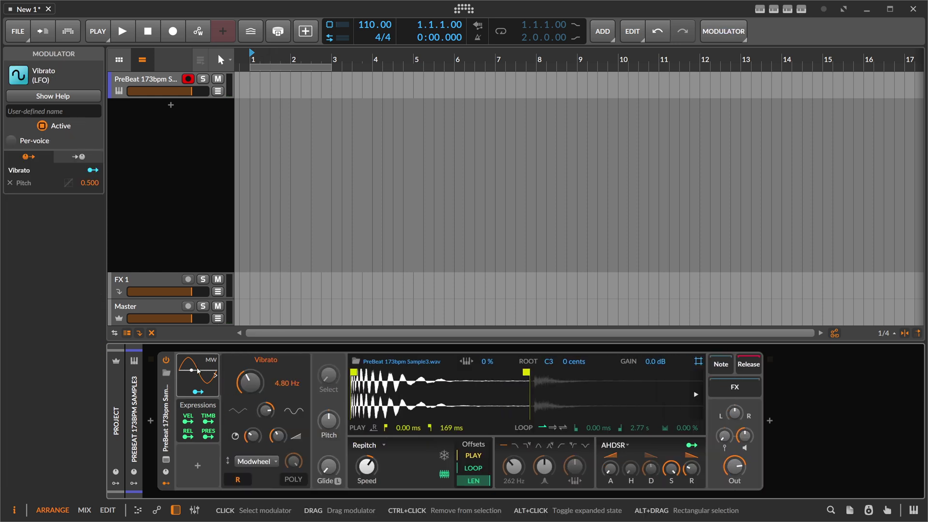
pyautogui.press('Delete')
pyautogui.click(166, 482)
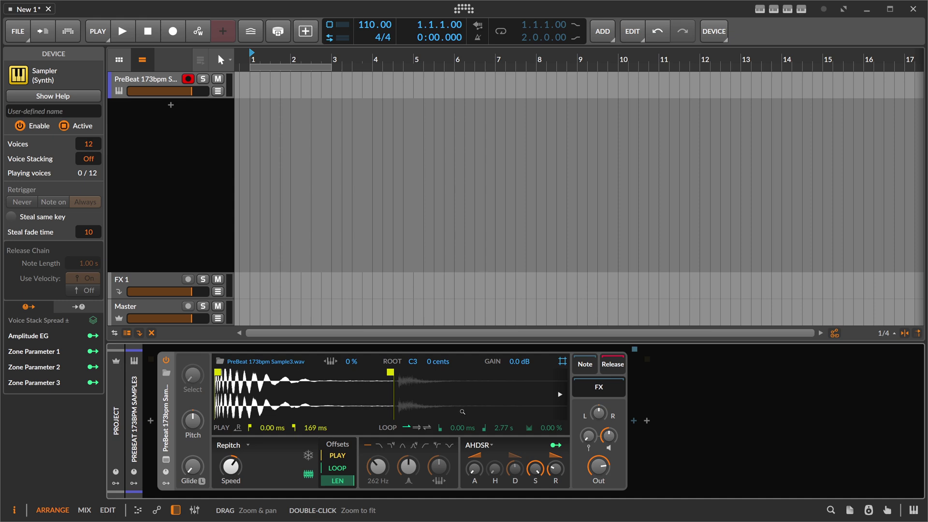
# Step: Insert a Multiband FX-2 in the Sampler's FX chain, with its low band soloed and the crossover at 130 Hz
pyautogui.click(633, 421)
pyautogui.write('fx-')
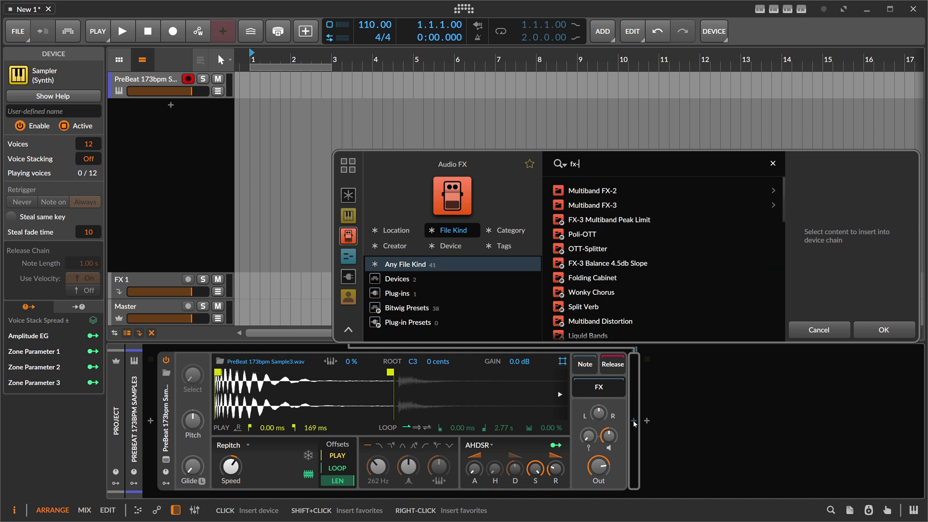
pyautogui.press('Return')
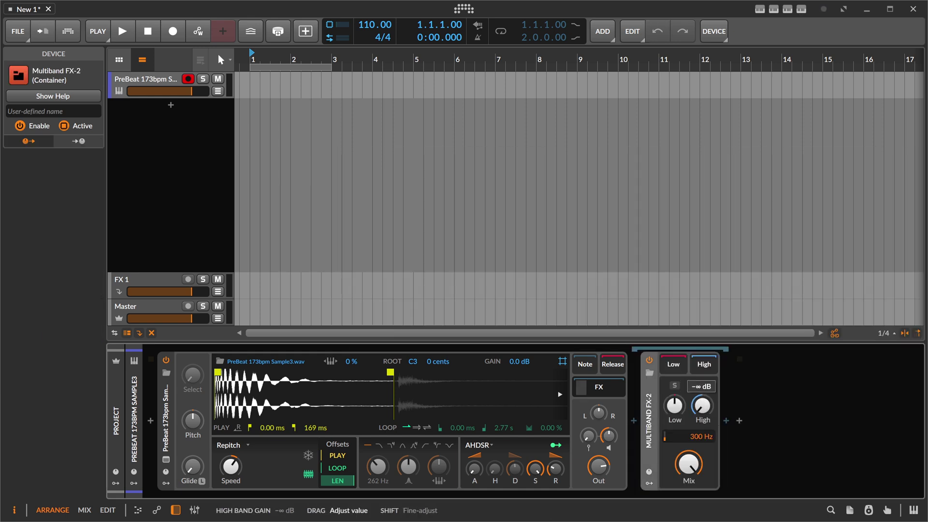
pyautogui.click(674, 385)
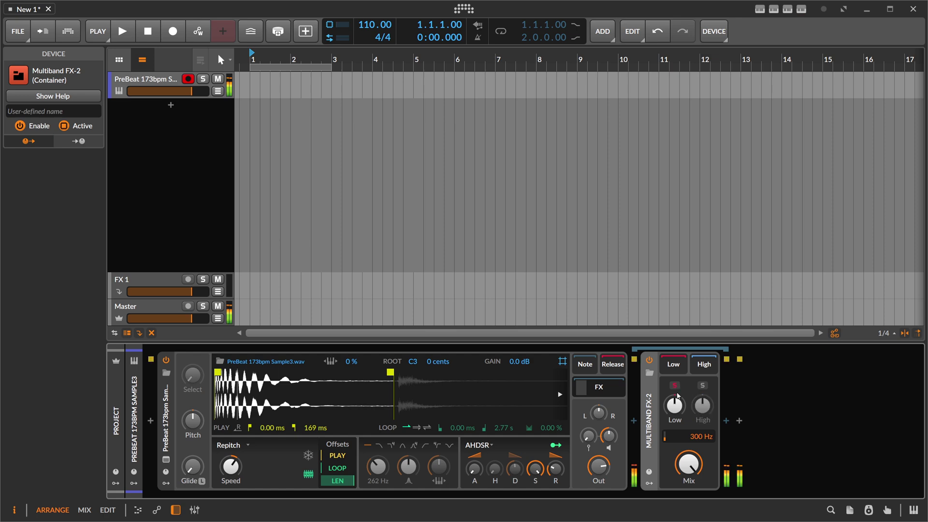
pyautogui.moveTo(700, 437); pyautogui.dragTo(700, 462)
# Step: Add the OScope plug-in after the Multiband FX-2 and enlarge its window over the arranger
pyautogui.click(726, 421)
pyautogui.write('oscoa')
pyautogui.press('BackSpace')
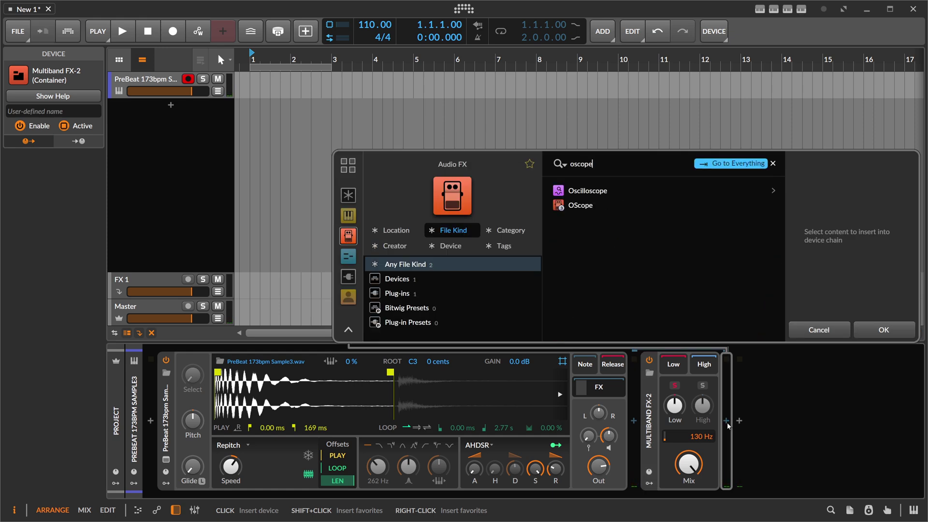
pyautogui.press('Down')
pyautogui.press('Down')
pyautogui.press('Return')
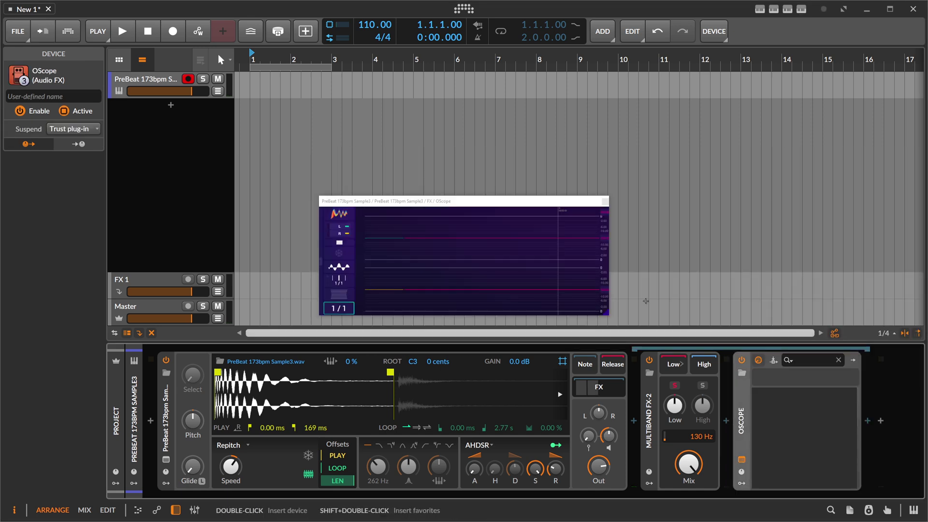
pyautogui.moveTo(427, 201); pyautogui.dragTo(332, 84)
pyautogui.moveTo(513, 201); pyautogui.dragTo(779, 325)
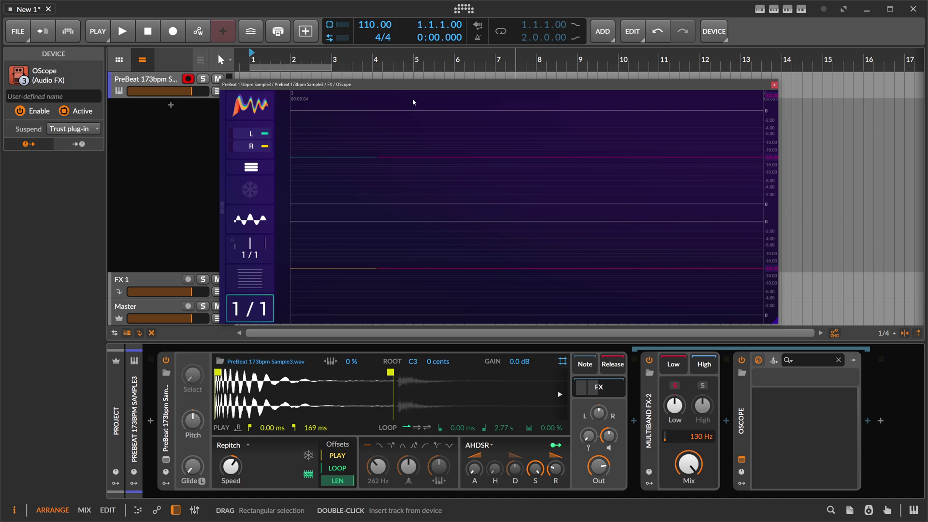
# Step: Trigger the kick repeatedly and freeze the OScope at a 1/2 time range to examine the low band's waveform
pyautogui.press('a')
pyautogui.press('a')
pyautogui.press('a')
pyautogui.press('a')
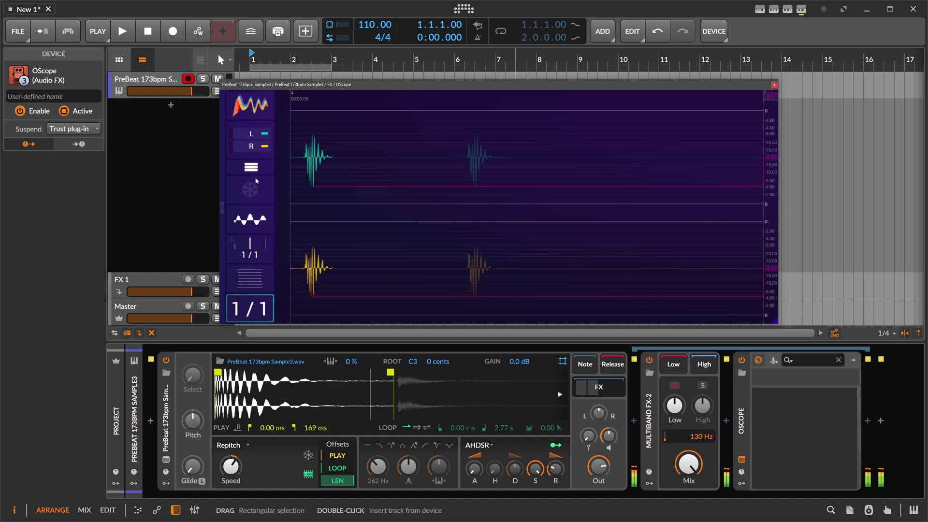
pyautogui.click(362, 173)
pyautogui.moveTo(489, 171); pyautogui.dragTo(476, 210)
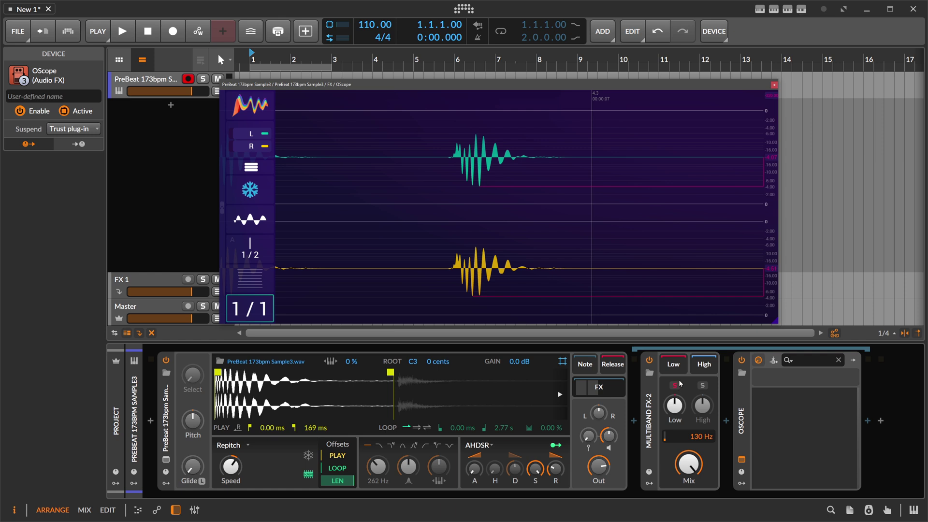
# Step: Replace the Multiband FX-2 with a Harmonic Split ahead of the OScope in the Sampler's FX chain
pyautogui.click(650, 402)
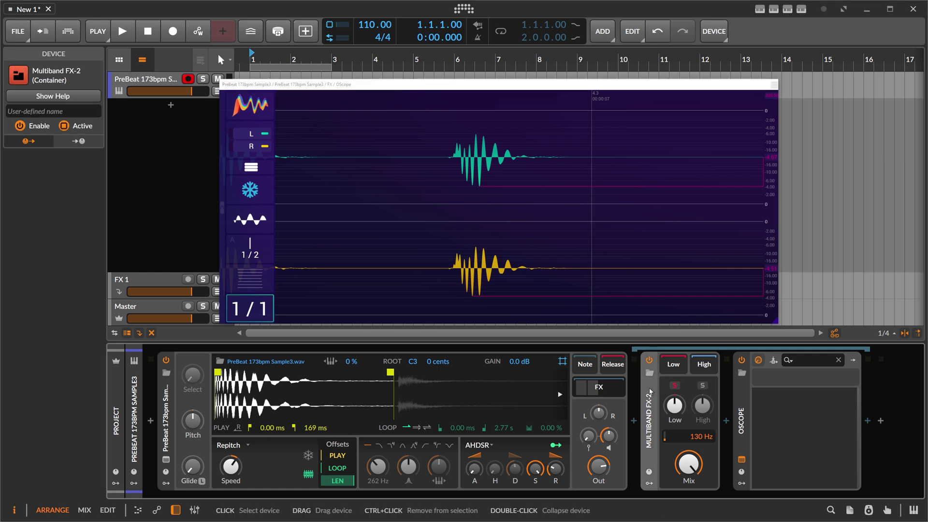
pyautogui.click(649, 360)
pyautogui.press('Delete')
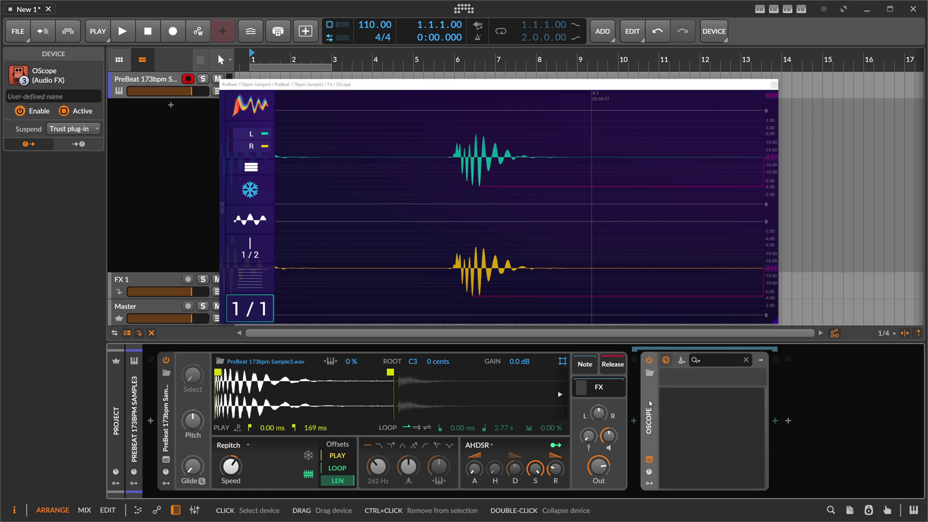
pyautogui.click(634, 420)
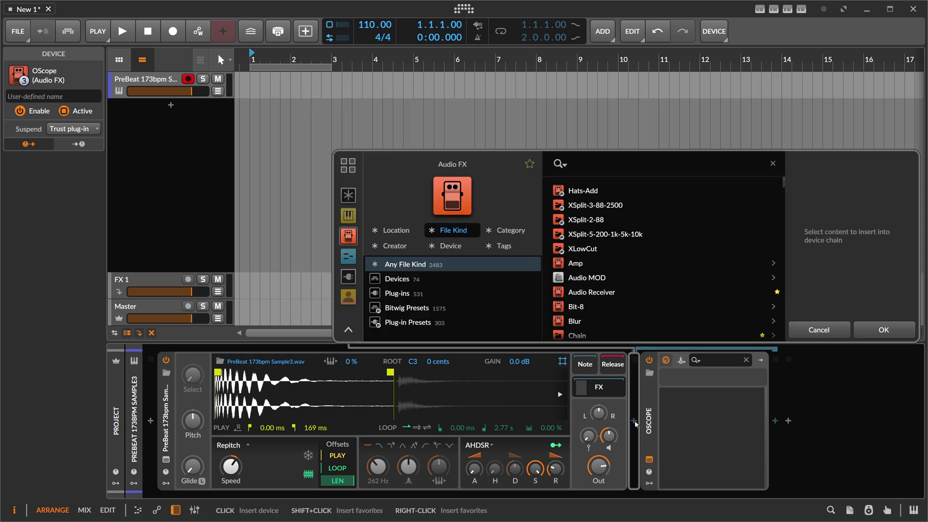
pyautogui.write('harmon')
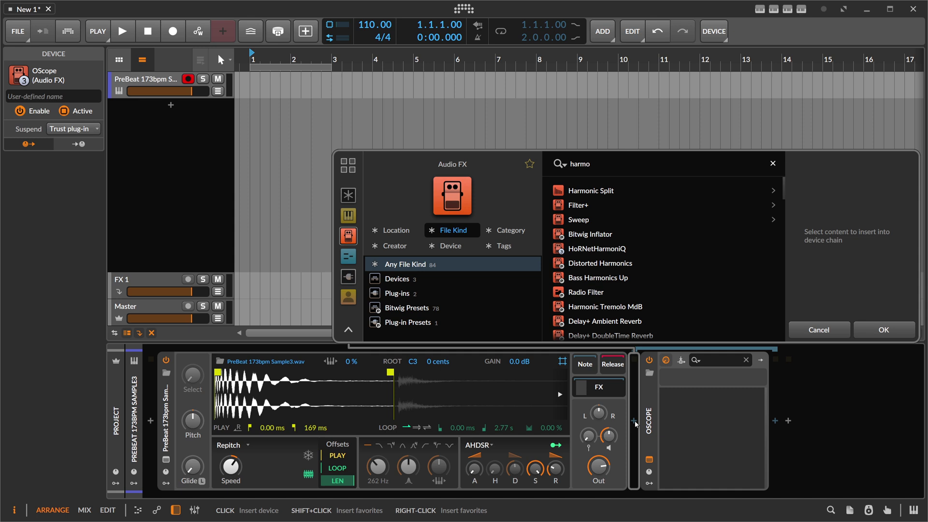
pyautogui.press('Down')
pyautogui.press('Return')
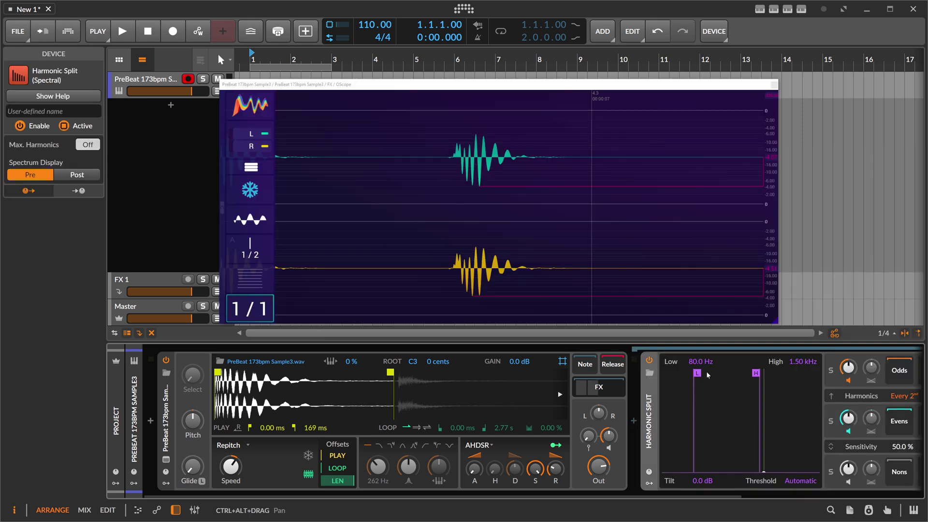
# Step: Set Harmonic Split's detection range to 40.1 Hz low and 377 Hz high, and unfreeze the OScope
pyautogui.moveTo(694, 409); pyautogui.dragTo(682, 408)
pyautogui.moveTo(752, 378); pyautogui.dragTo(727, 374)
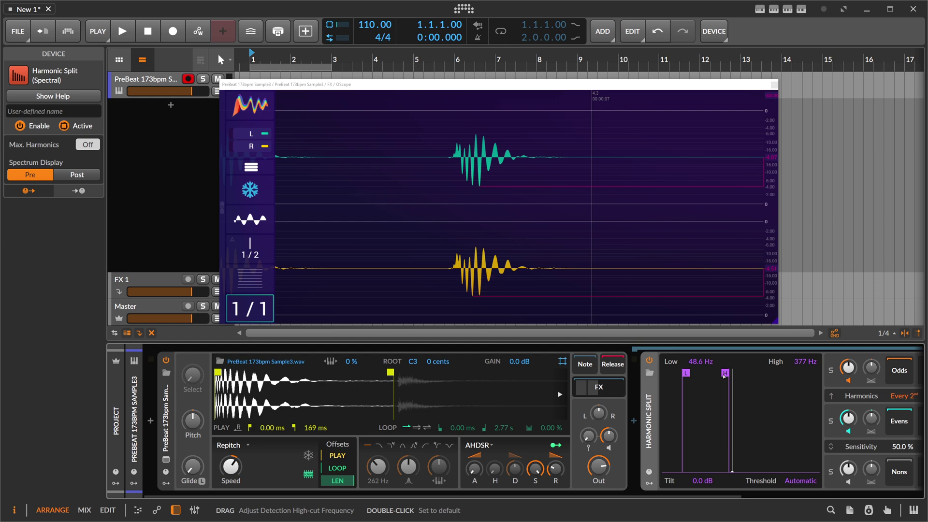
pyautogui.moveTo(571, 495); pyautogui.dragTo(672, 483)
pyautogui.moveTo(561, 376)
pyautogui.mouseDown()
pyautogui.moveTo(602, 378)
pyautogui.moveTo(557, 378)
pyautogui.mouseUp()
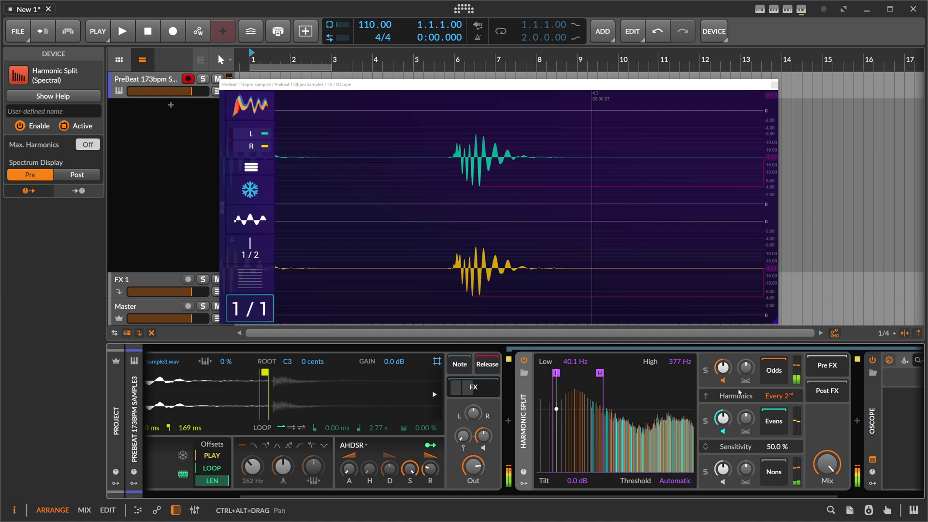
pyautogui.click(250, 189)
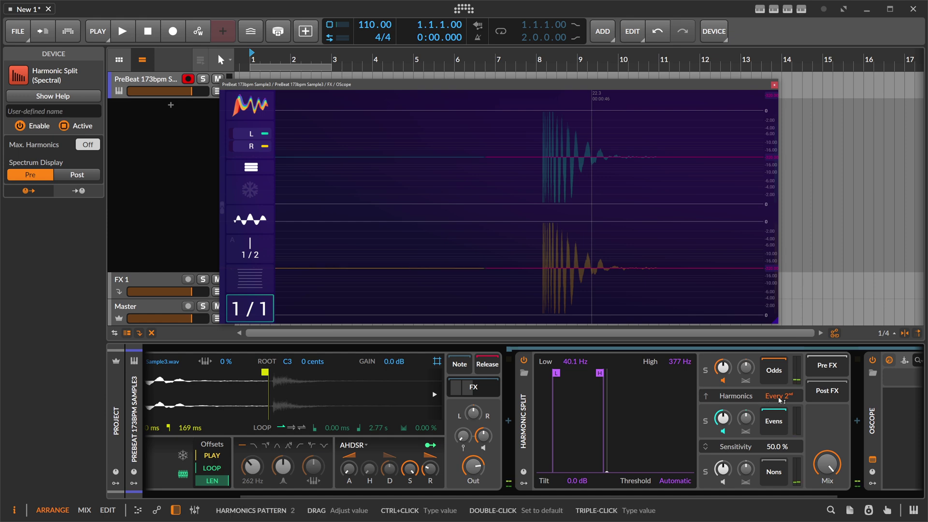
# Step: Set Harmonic Split's harmonics pattern to Fundamental and disable the Harms and Nons channels
pyautogui.moveTo(783, 397); pyautogui.dragTo(783, 411)
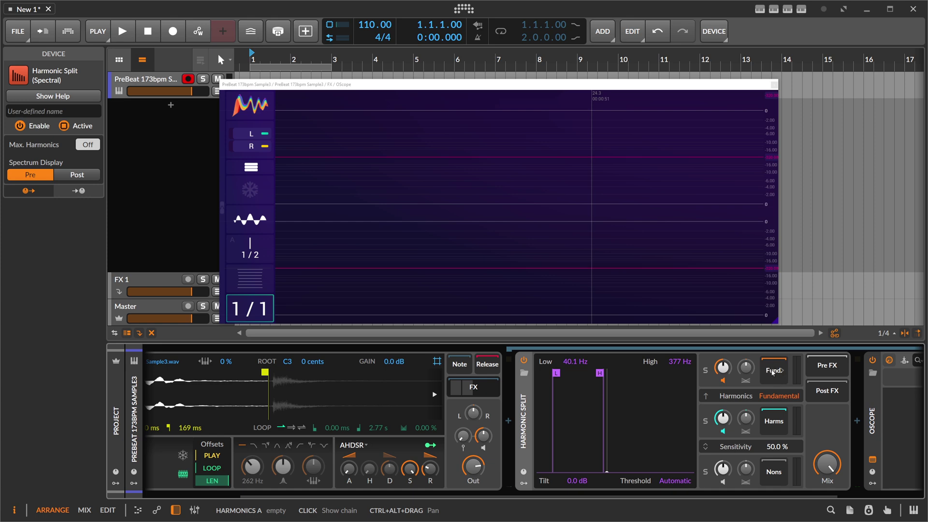
pyautogui.click(768, 427)
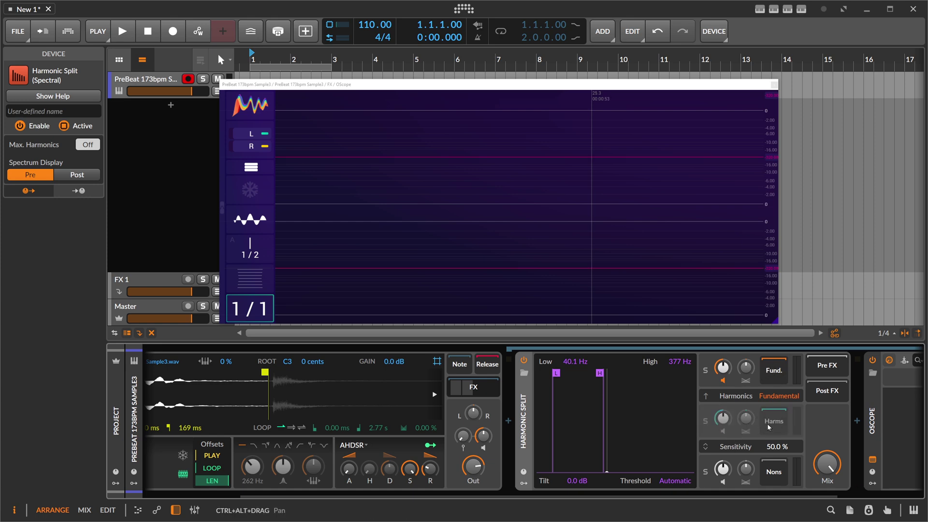
pyautogui.click(762, 472)
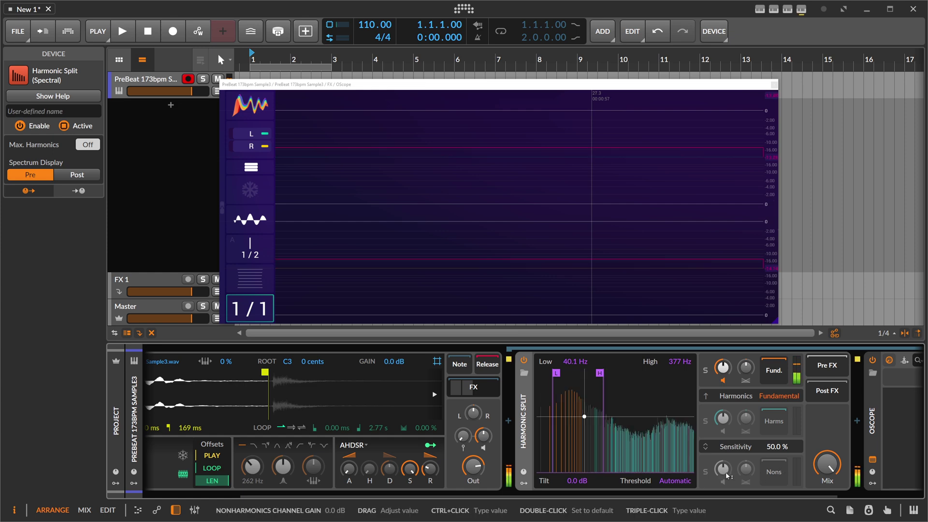
# Step: Narrow Harmonic Split's detection range to 27.3–174 Hz and examine the kick's fundamental in the OScope at a 1/32 time range
pyautogui.moveTo(599, 373)
pyautogui.mouseDown()
pyautogui.moveTo(613, 373)
pyautogui.moveTo(549, 374)
pyautogui.moveTo(582, 373)
pyautogui.mouseUp()
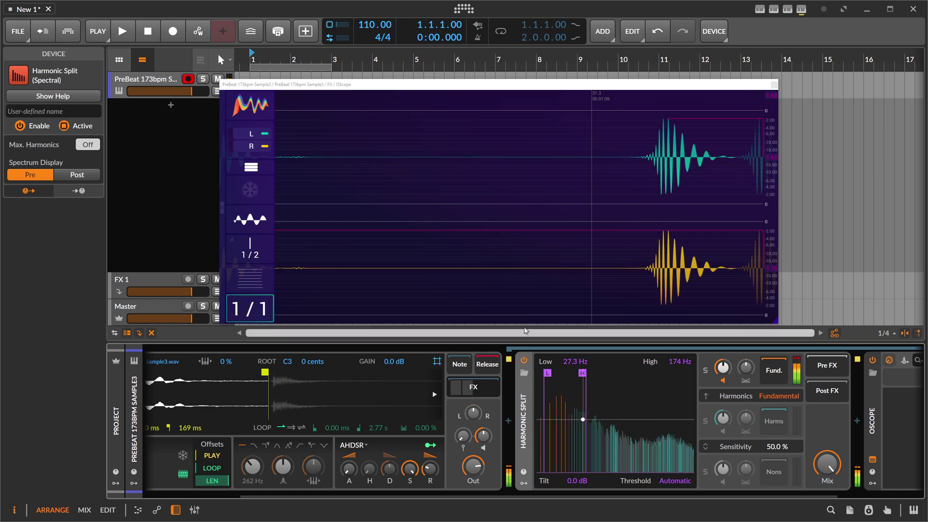
pyautogui.moveTo(350, 203); pyautogui.dragTo(432, 321)
pyautogui.scroll(-6, 433, 322)
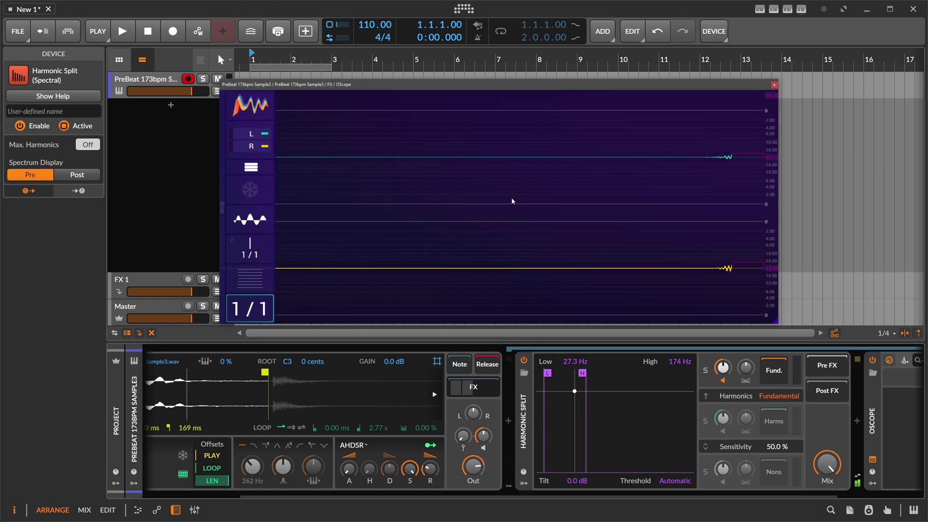
pyautogui.scroll(4, 485, 271)
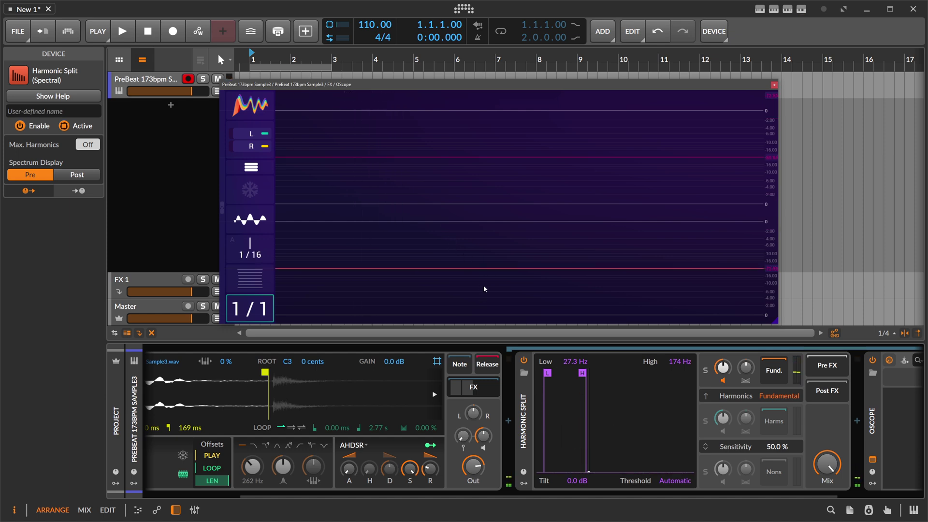
pyautogui.scroll(1, 364, 269)
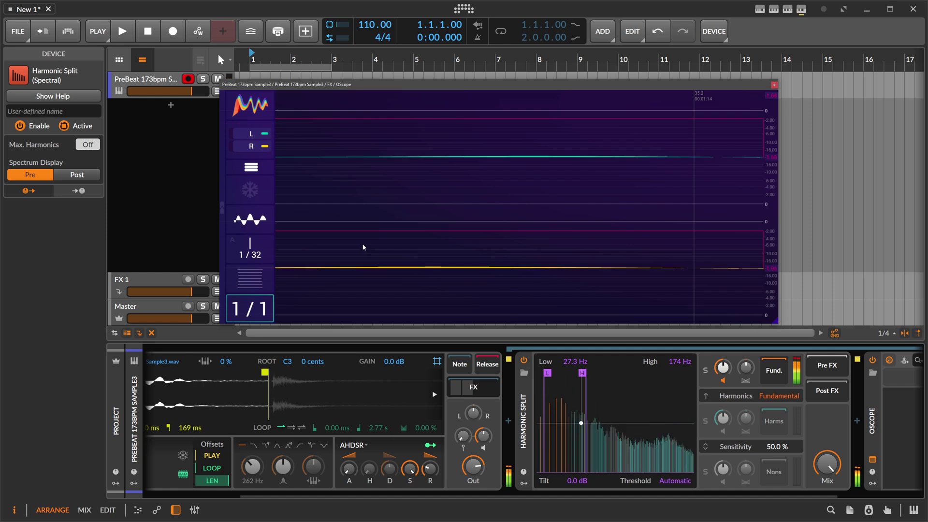
# Step: Set the OScope's time range to 1/1 and freeze its display on the isolated kick waveform
pyautogui.scroll(1, 431, 191)
pyautogui.scroll(-7, 430, 190)
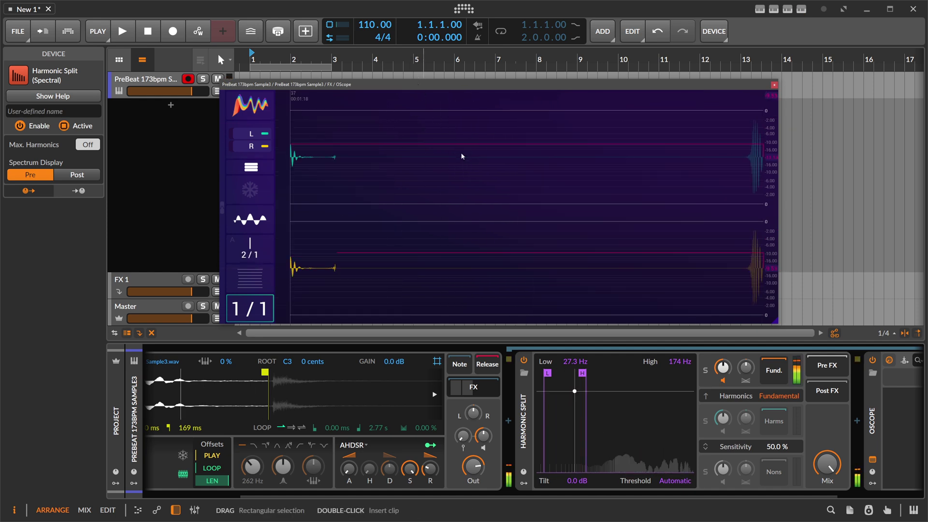
pyautogui.scroll(1, 435, 214)
pyautogui.click(264, 192)
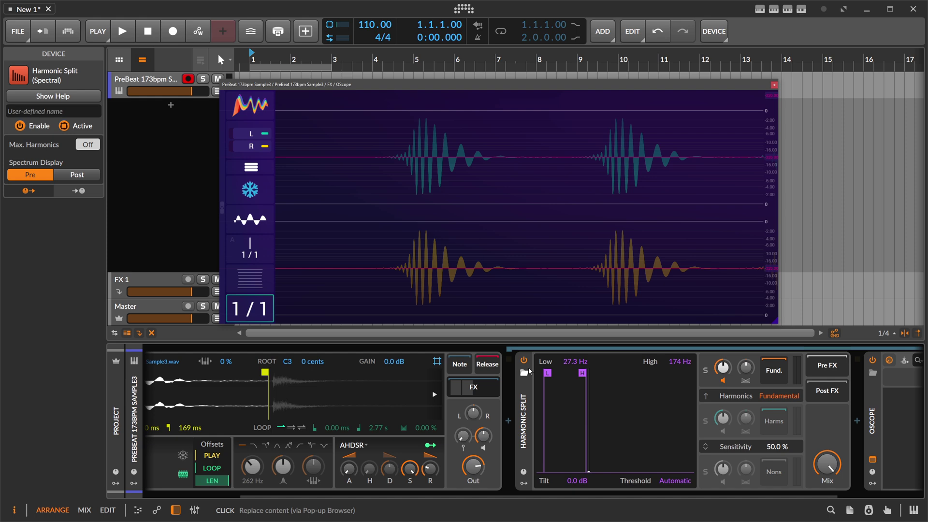
# Step: Insert an FX Grid between Harmonic Split and the OScope, open its patch editor and close the OScope window
pyautogui.moveTo(501, 497); pyautogui.dragTo(729, 490)
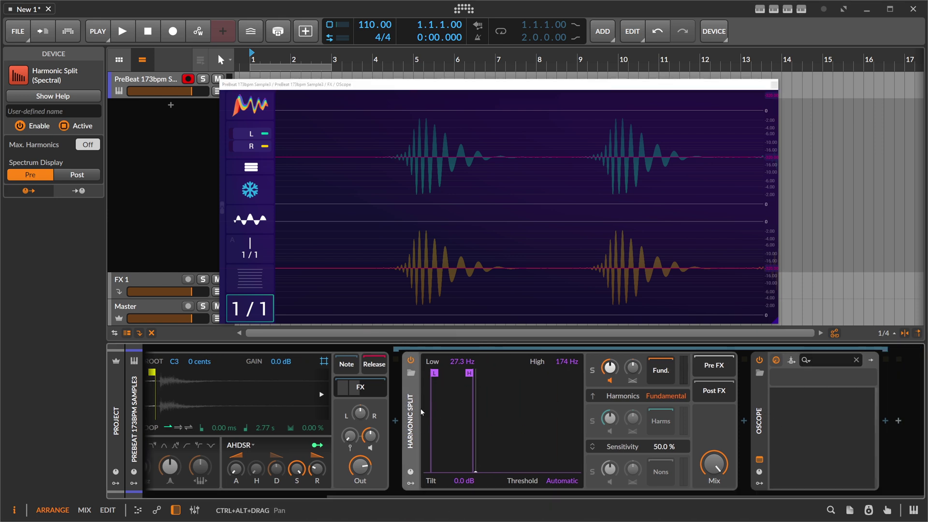
pyautogui.click(744, 421)
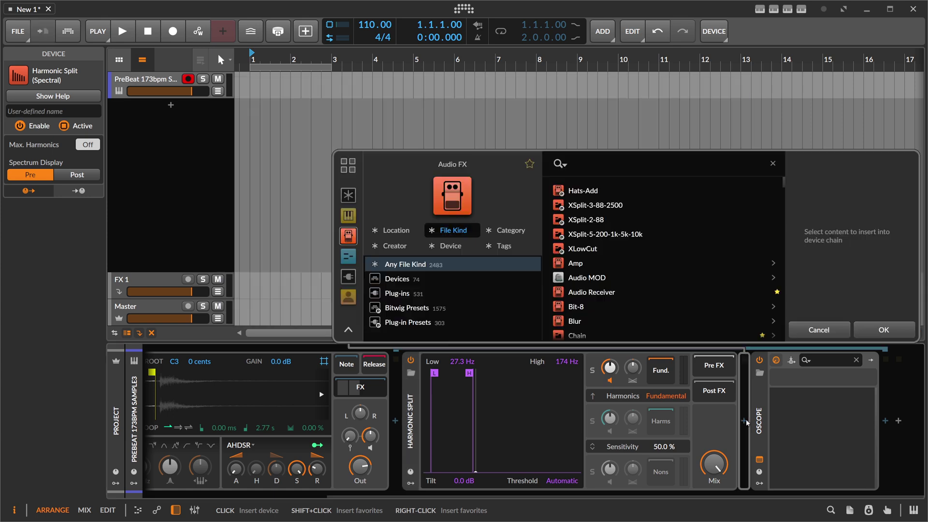
pyautogui.write('fx')
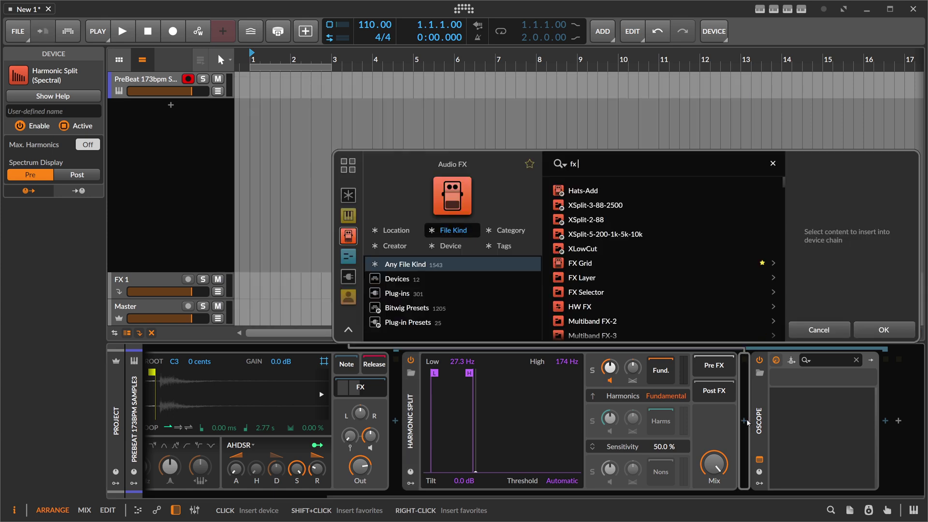
pyautogui.write(' grid')
pyautogui.press('Return')
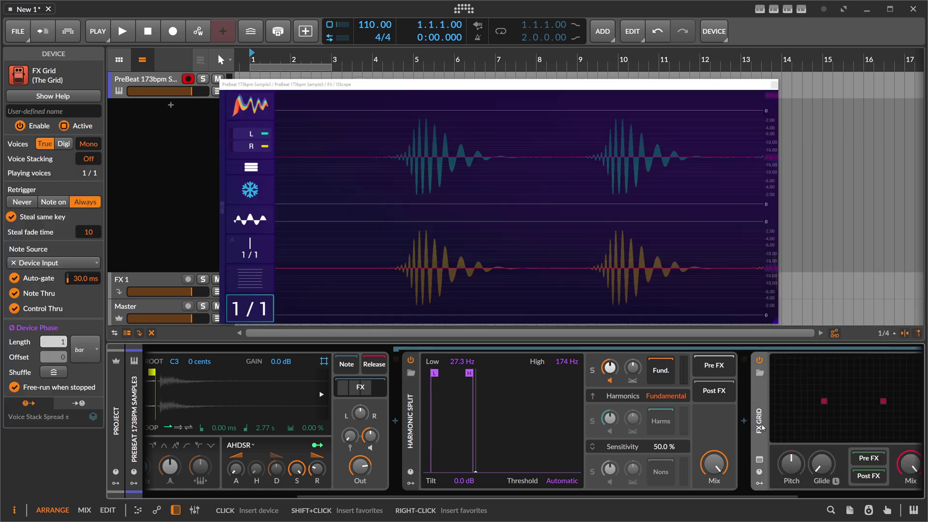
pyautogui.moveTo(506, 495); pyautogui.dragTo(639, 484)
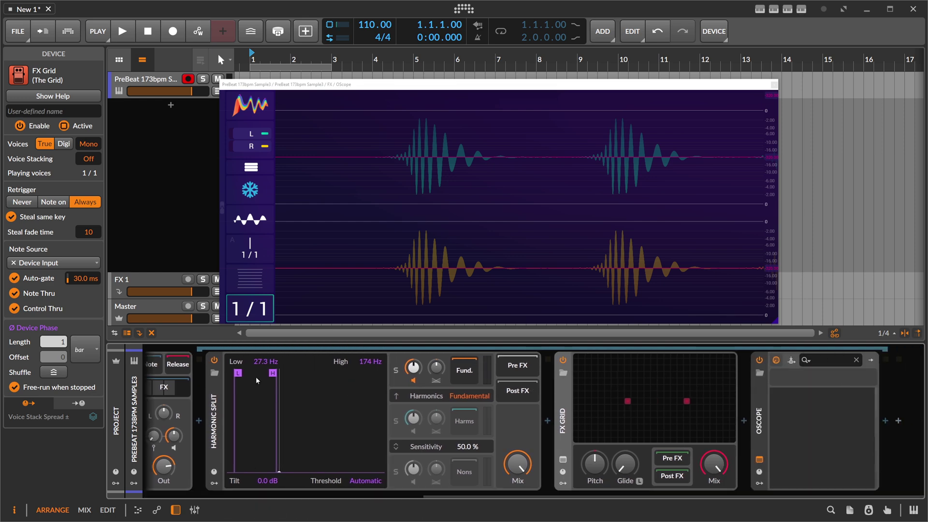
pyautogui.click(606, 391)
pyautogui.click(774, 86)
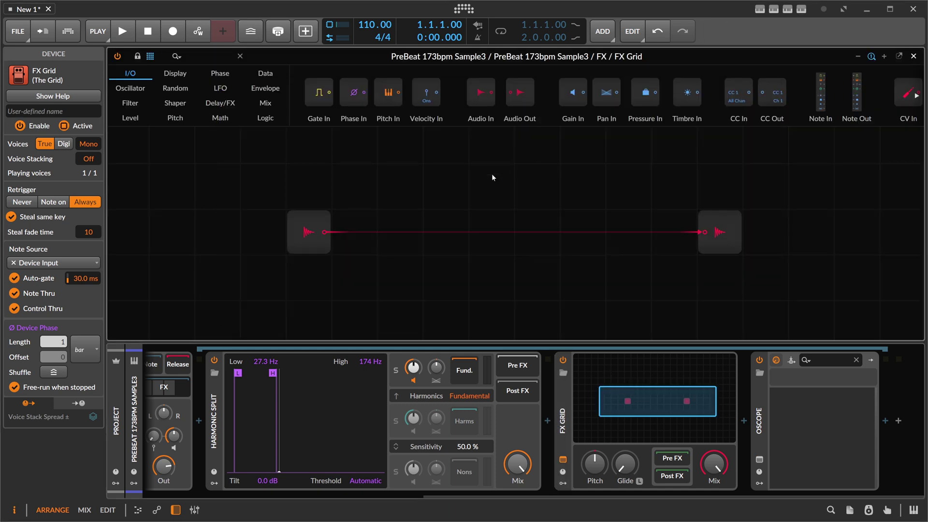
# Step: Add a Zero Crossings module to the FX Grid patch, fed by the Audio In module
pyautogui.write('b')
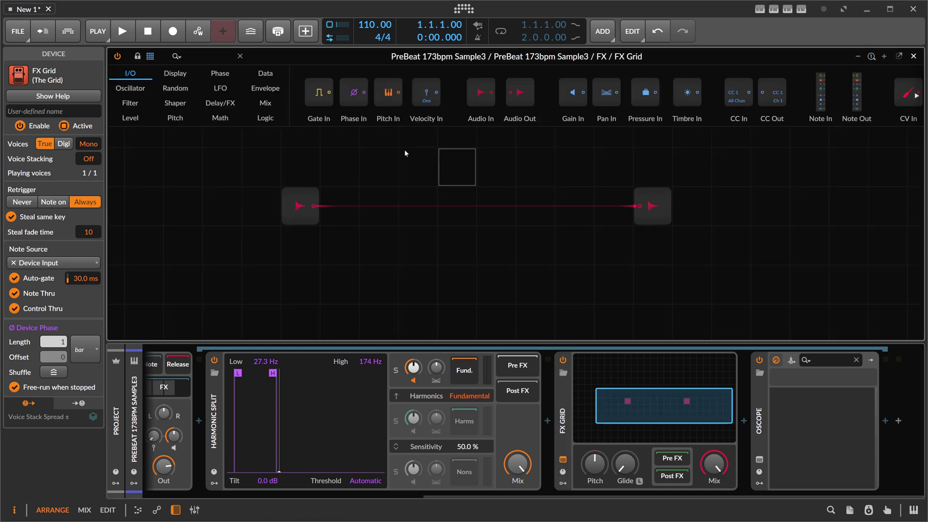
pyautogui.write('zero')
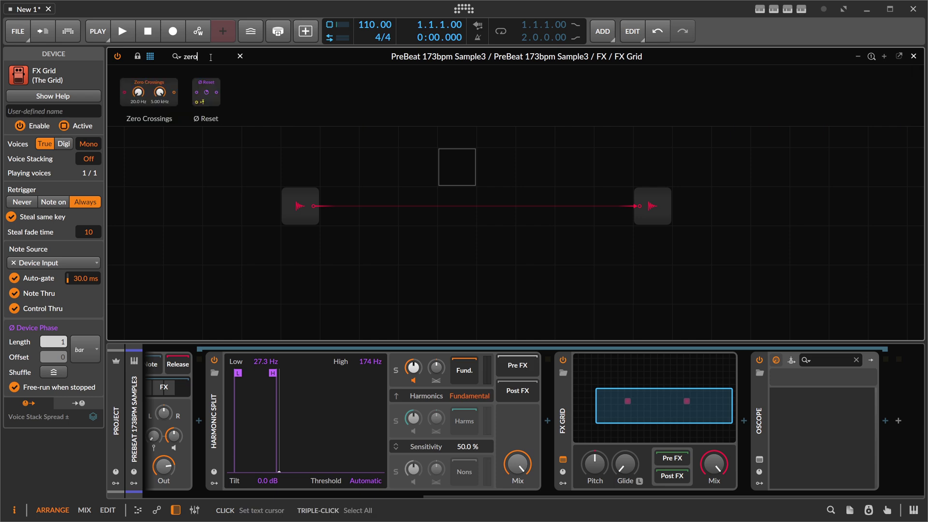
pyautogui.moveTo(149, 92); pyautogui.dragTo(379, 234)
# Step: Add an Oscilloscope in Slow mode after Zero Crossings and disconnect the direct cable between Audio In and Audio Out
pyautogui.moveTo(207, 58); pyautogui.dragTo(131, 60)
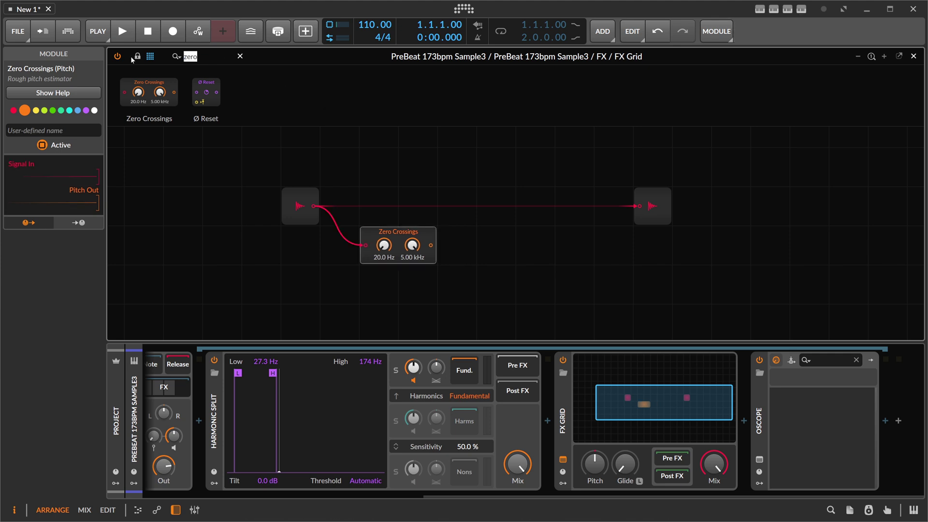
pyautogui.write('osc')
pyautogui.moveTo(142, 92); pyautogui.dragTo(439, 256)
pyautogui.click(58, 178)
pyautogui.click(23, 179)
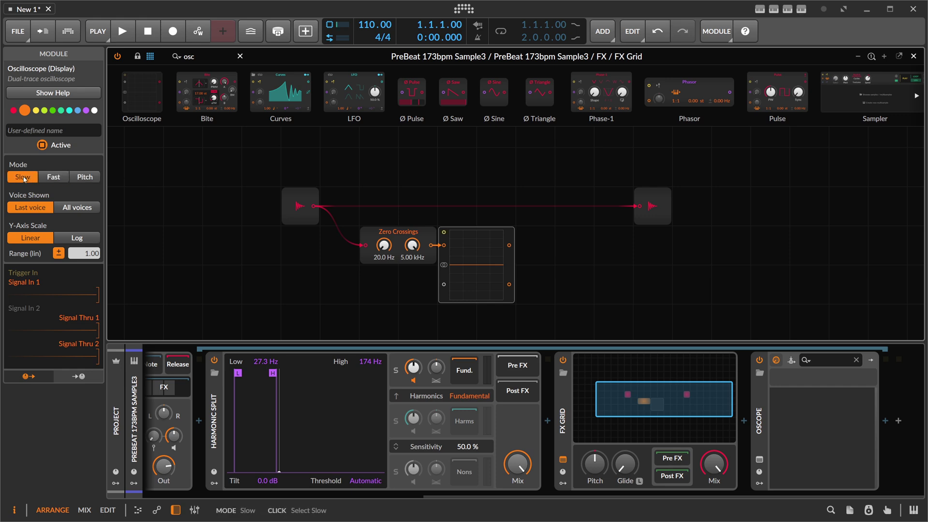
pyautogui.moveTo(640, 206); pyautogui.dragTo(562, 196)
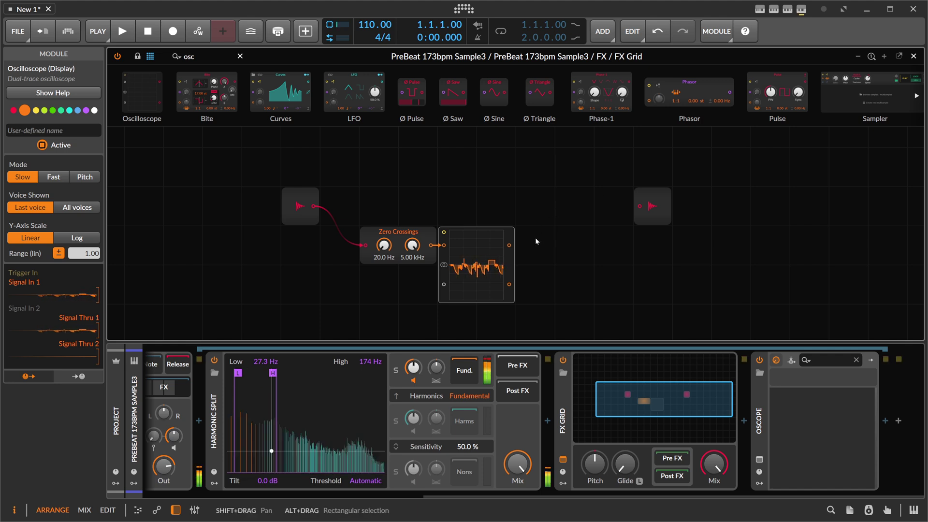
# Step: Set Zero Crossings' high frequency to 263 Hz and Harmonic Split's detection high-cut to 166 Hz
pyautogui.moveTo(272, 372); pyautogui.dragTo(276, 372)
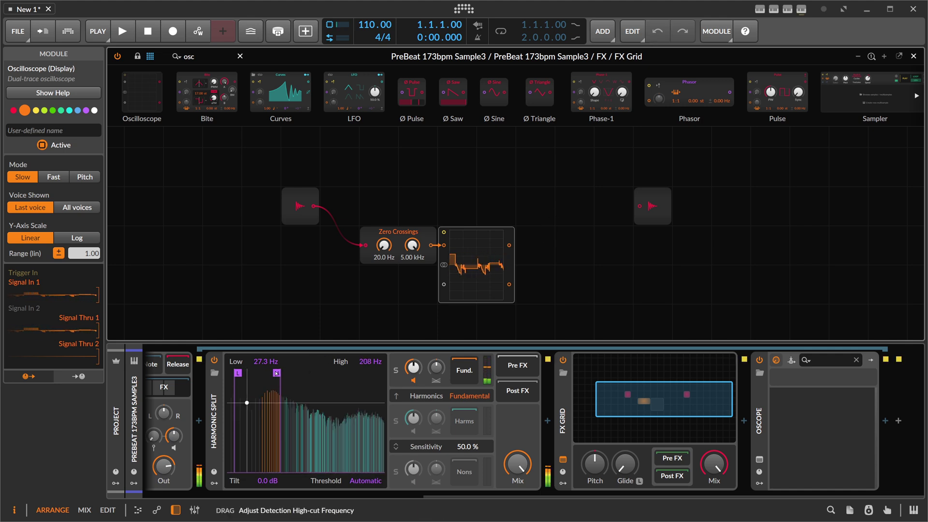
pyautogui.moveTo(412, 245)
pyautogui.mouseDown()
pyautogui.moveTo(412, 305)
pyautogui.moveTo(411, 261)
pyautogui.mouseUp()
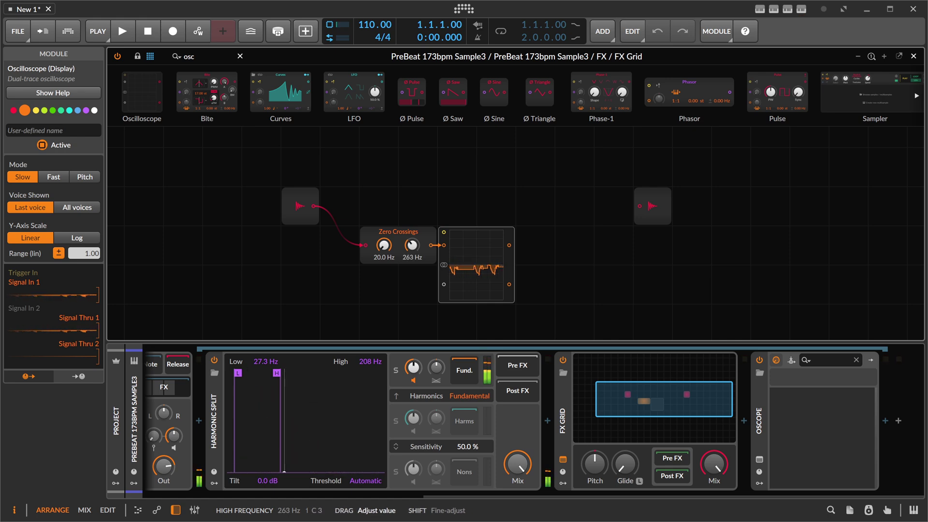
pyautogui.moveTo(277, 373); pyautogui.dragTo(272, 375)
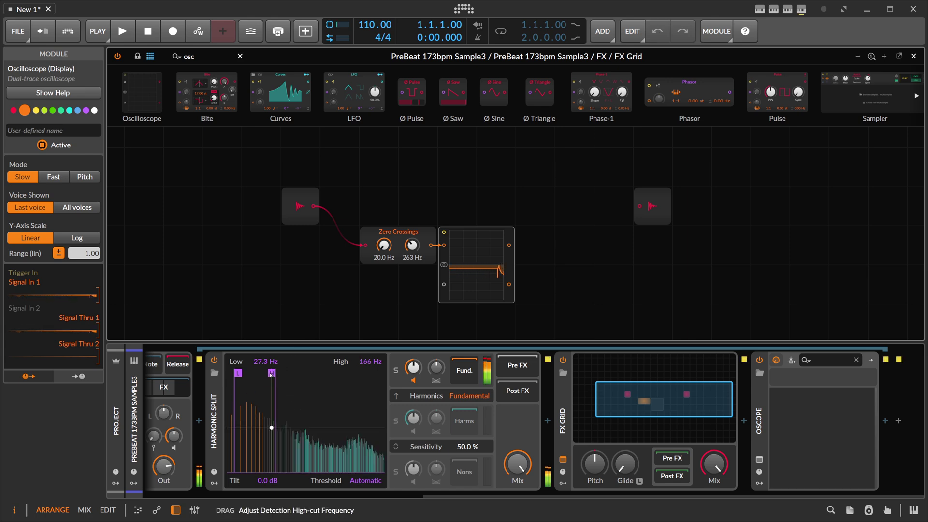
# Step: Switch the Oscilloscope module to Fast mode and add a Sine oscillator whose pitch input takes the detected pitch signal
pyautogui.moveTo(512, 293); pyautogui.dragTo(551, 293)
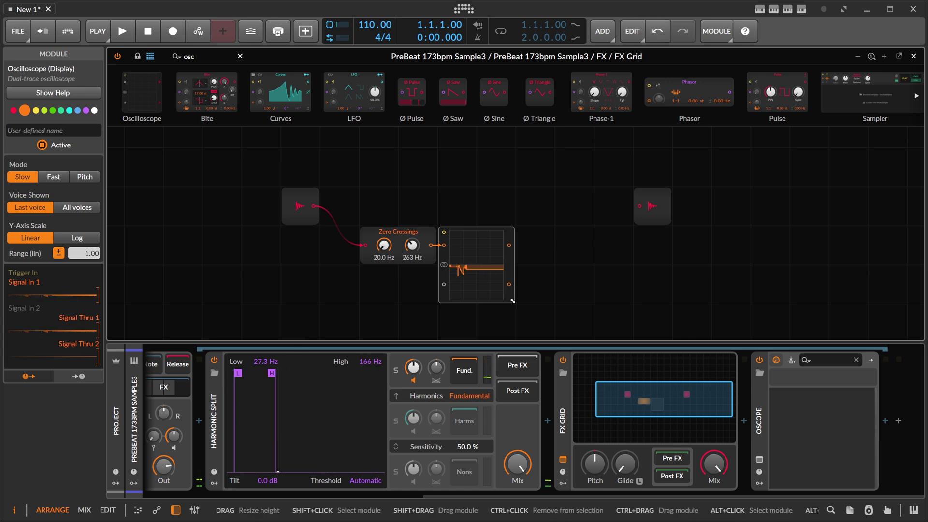
pyautogui.click(53, 176)
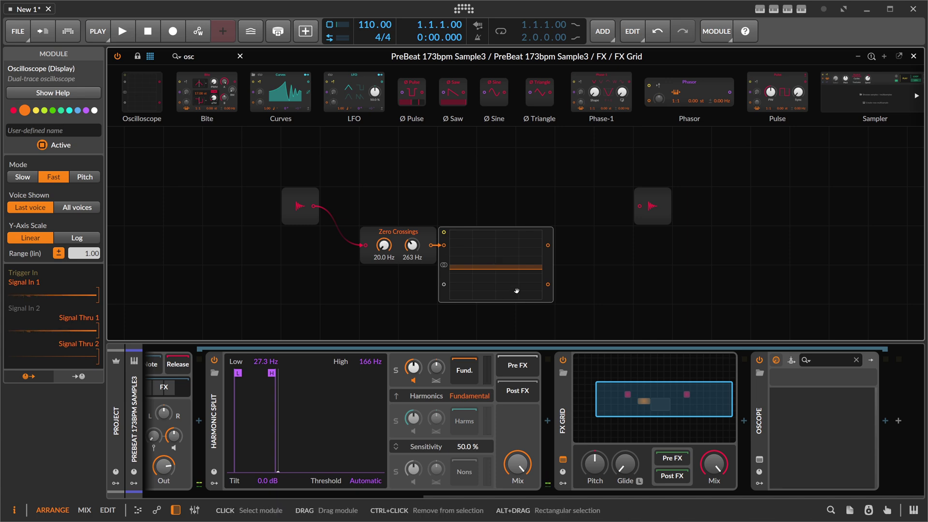
pyautogui.moveTo(202, 57); pyautogui.dragTo(128, 57)
pyautogui.press('BackSpace')
pyautogui.write('sine')
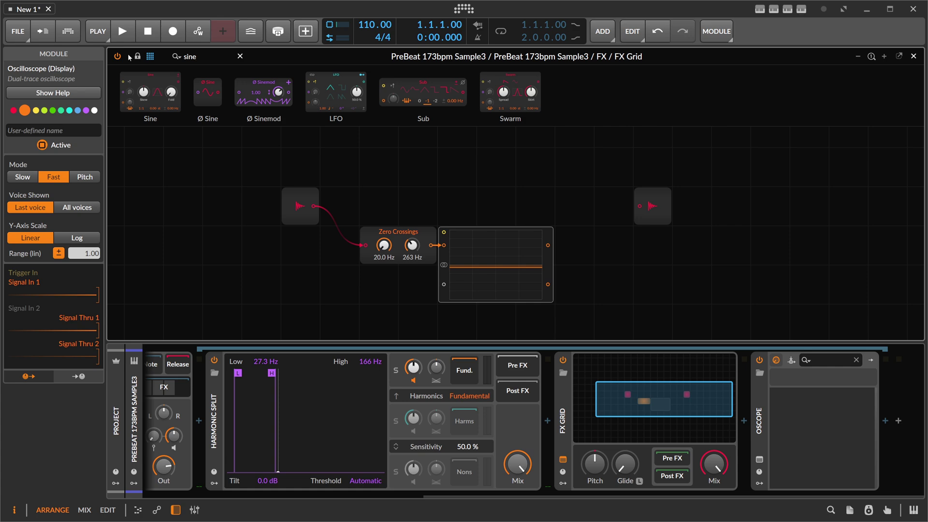
pyautogui.moveTo(151, 92); pyautogui.dragTo(516, 250)
pyautogui.moveTo(569, 291); pyautogui.dragTo(561, 284)
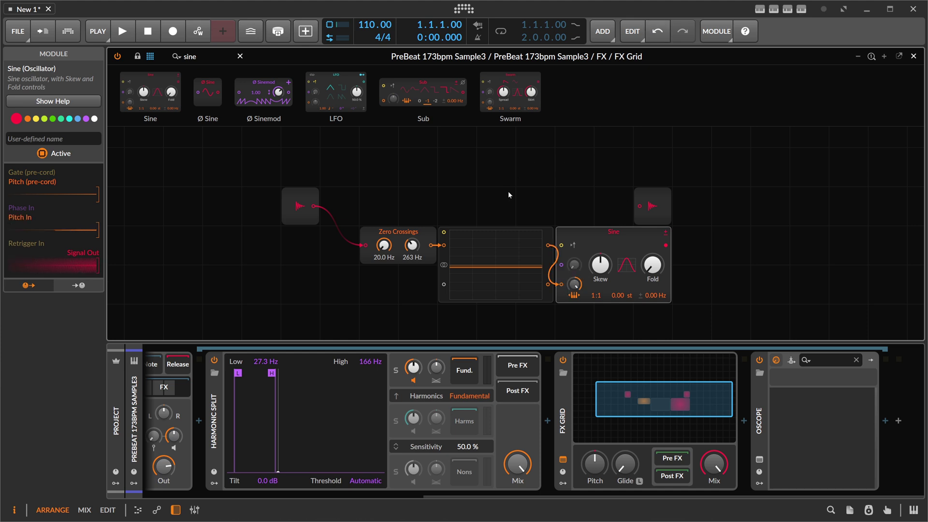
# Step: Narrow the Oscilloscope module, place the Sine directly beside it and move Audio Out farther away to make room
pyautogui.click(544, 261)
pyautogui.moveTo(551, 263); pyautogui.dragTo(493, 261)
pyautogui.moveTo(584, 244); pyautogui.dragTo(552, 243)
pyautogui.moveTo(643, 213); pyautogui.dragTo(760, 209)
pyautogui.click(546, 213)
# Step: Add a Multiply module right after the Sine oscillator so the Sine feeds its first input
pyautogui.click(175, 56)
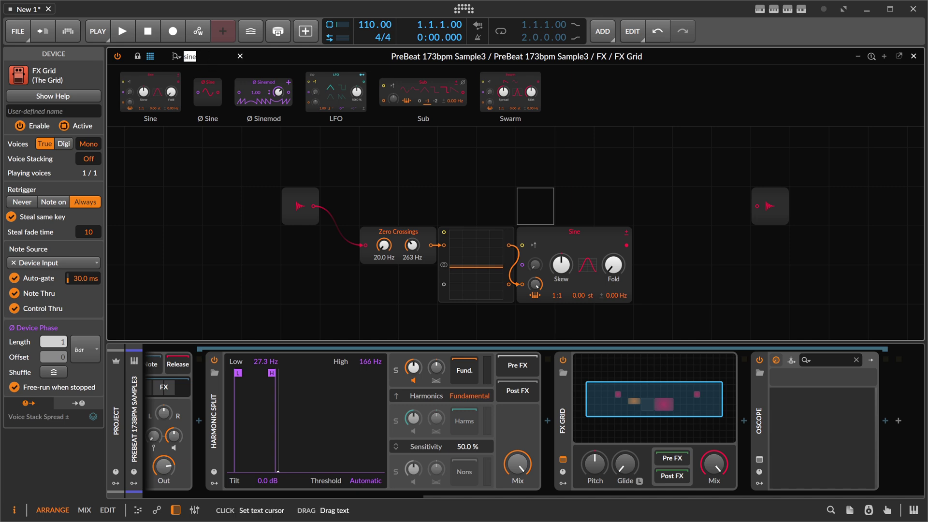
pyautogui.write('m')
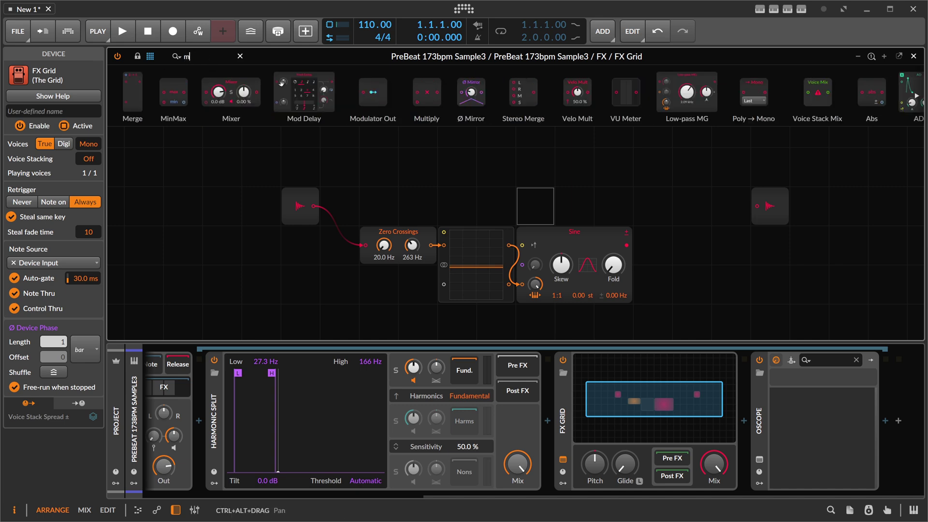
pyautogui.moveTo(422, 89); pyautogui.dragTo(652, 245)
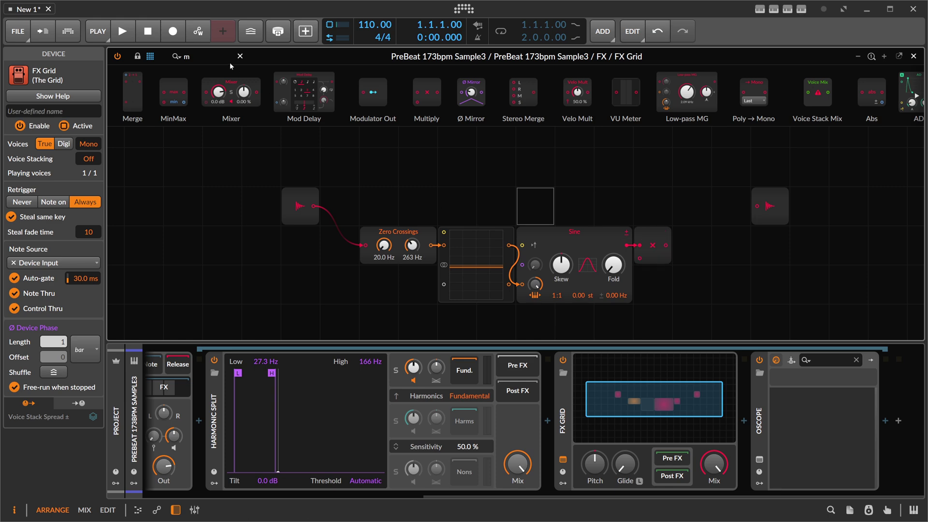
# Step: Add a Follower RF fed by Audio In, connect its envelope to Multiply's second input and route Multiply to Audio Out
pyautogui.write('foll')
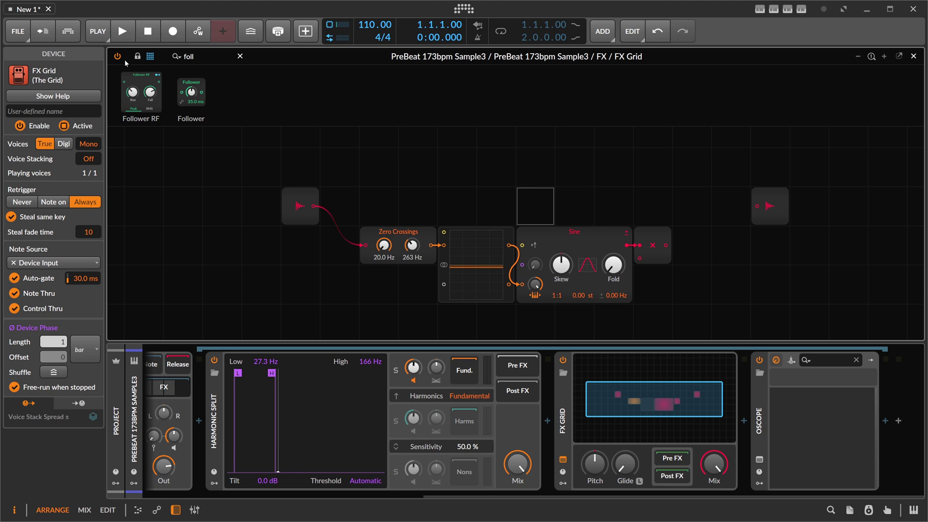
pyautogui.doubleClick(121, 82)
pyautogui.moveTo(448, 310); pyautogui.dragTo(451, 307)
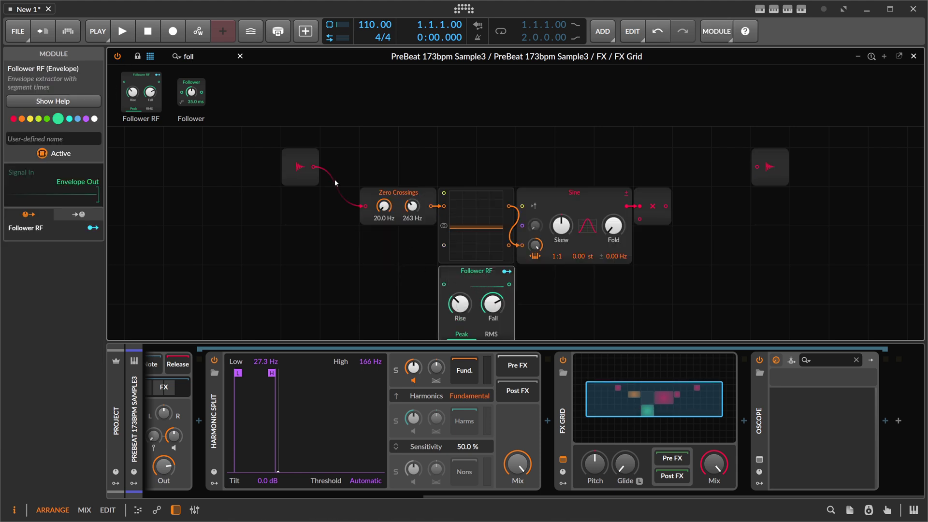
pyautogui.moveTo(315, 167); pyautogui.dragTo(444, 284)
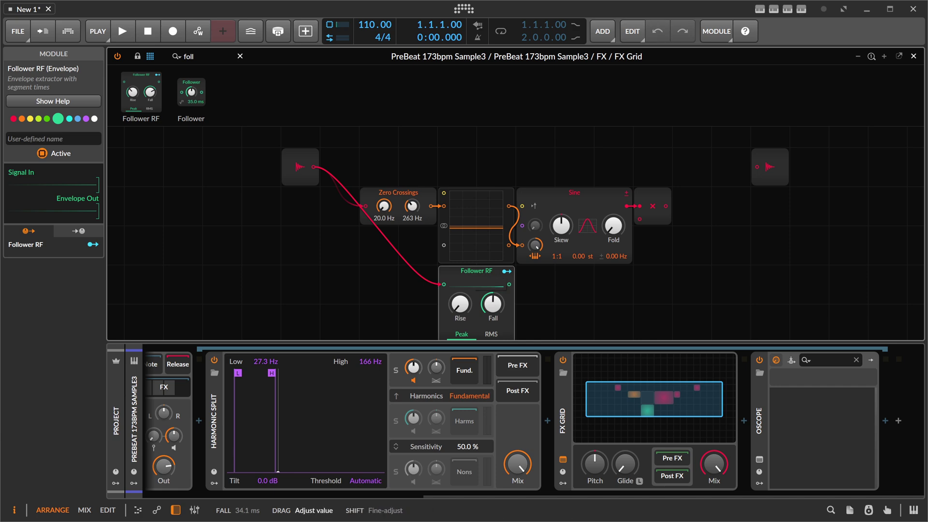
pyautogui.moveTo(509, 284); pyautogui.dragTo(754, 168)
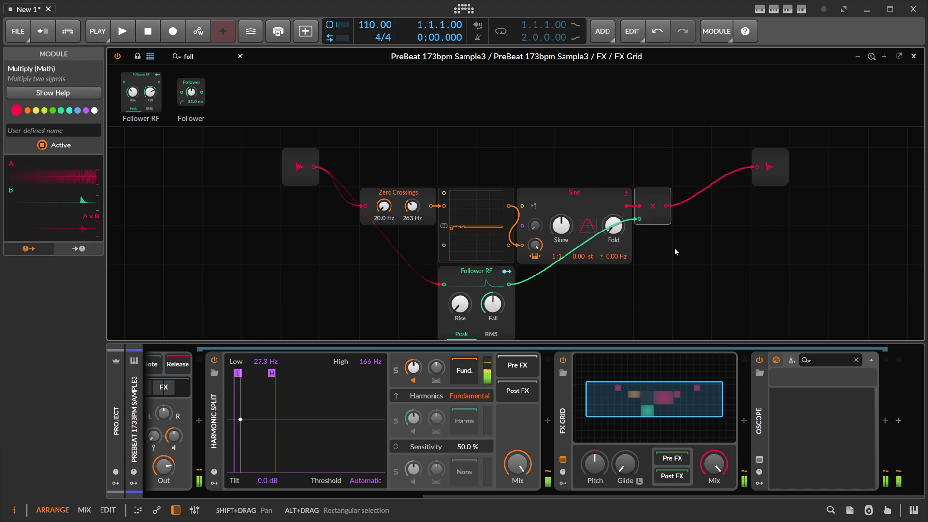
# Step: Set Follower RF's Fall to about 8.5 ms and raise Harmonic Split's detection high-cut to 222 Hz
pyautogui.moveTo(493, 305); pyautogui.dragTo(493, 327)
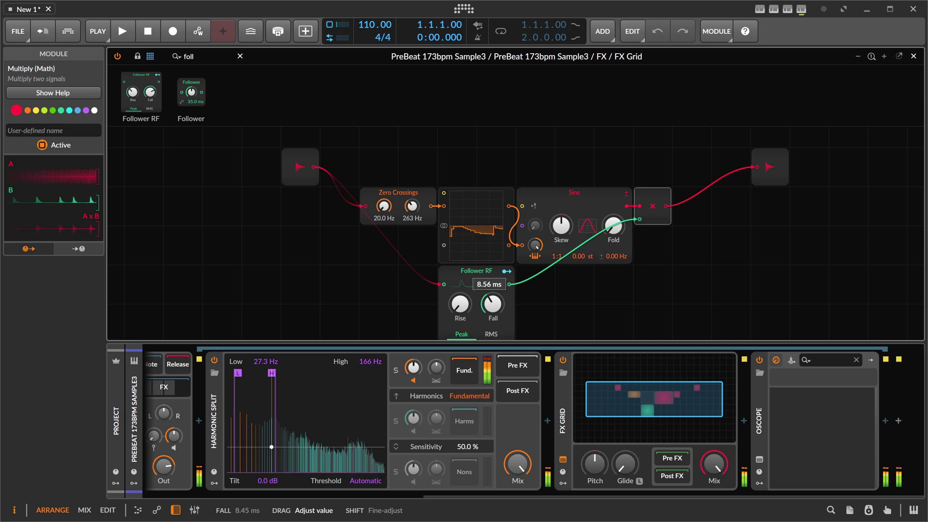
pyautogui.moveTo(273, 373)
pyautogui.mouseDown()
pyautogui.moveTo(258, 375)
pyautogui.moveTo(297, 375)
pyautogui.moveTo(275, 374)
pyautogui.mouseUp()
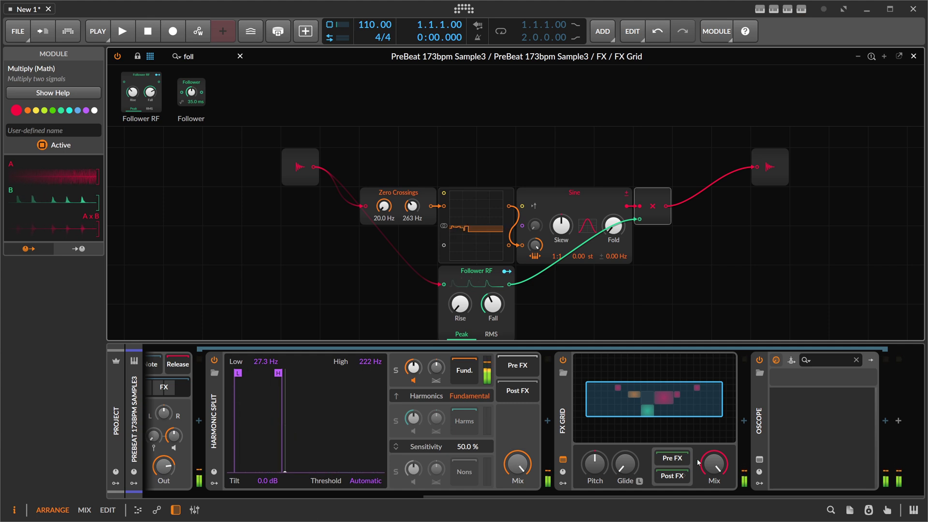
# Step: Move the FX Grid into Harmonic Split's Post FX chain and show that chain
pyautogui.moveTo(454, 496); pyautogui.dragTo(412, 495)
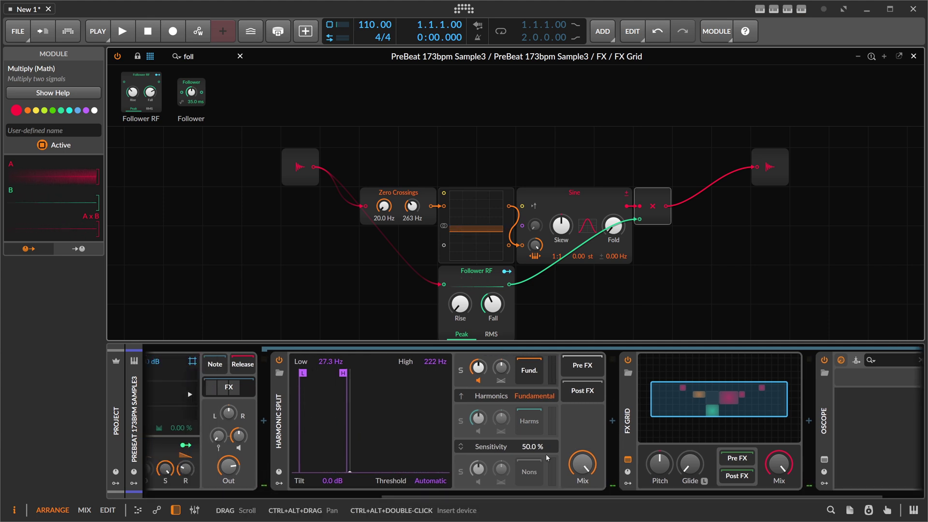
pyautogui.moveTo(626, 423); pyautogui.dragTo(588, 399)
pyautogui.click(588, 398)
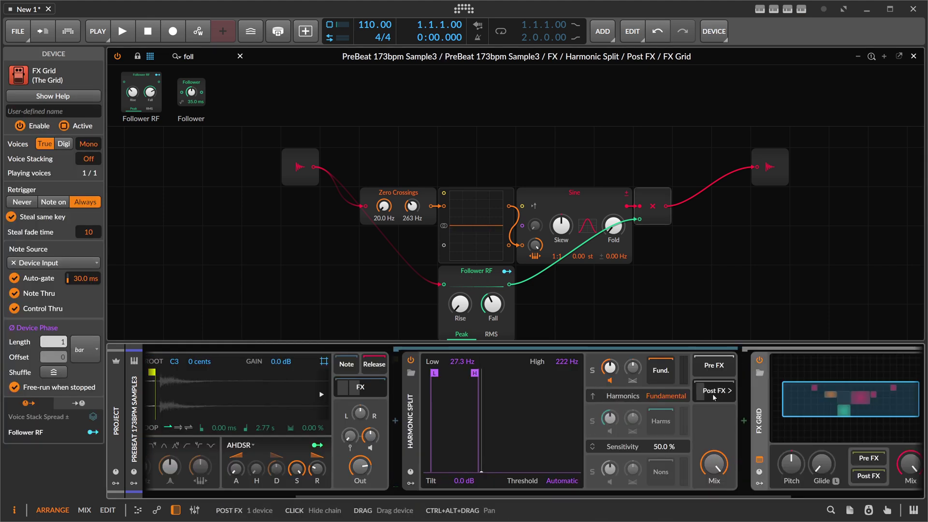
# Step: Set Harmonic Split's Mix to 0% to compare with the dry loop, and return it to fully wet
pyautogui.click(714, 459)
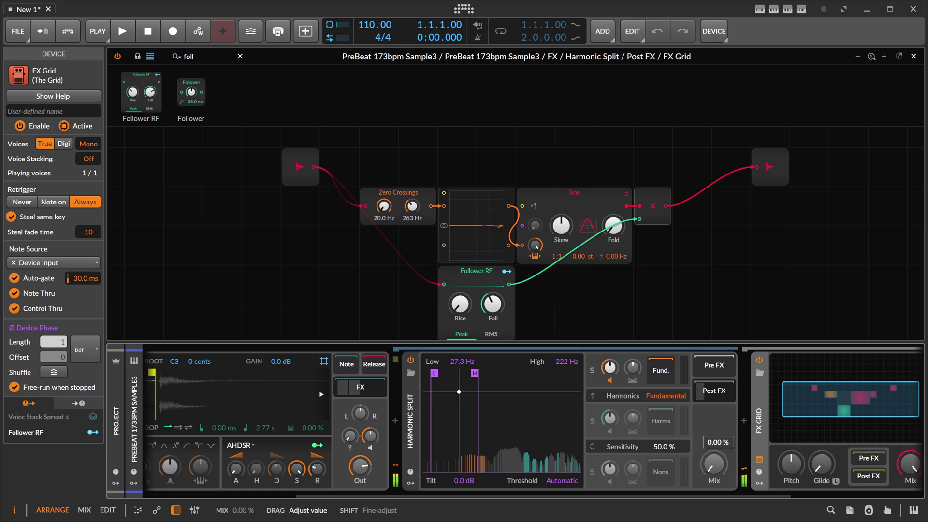
pyautogui.moveTo(714, 459)
pyautogui.mouseDown()
pyautogui.moveTo(714, 476)
pyautogui.moveTo(714, 458)
pyautogui.mouseUp()
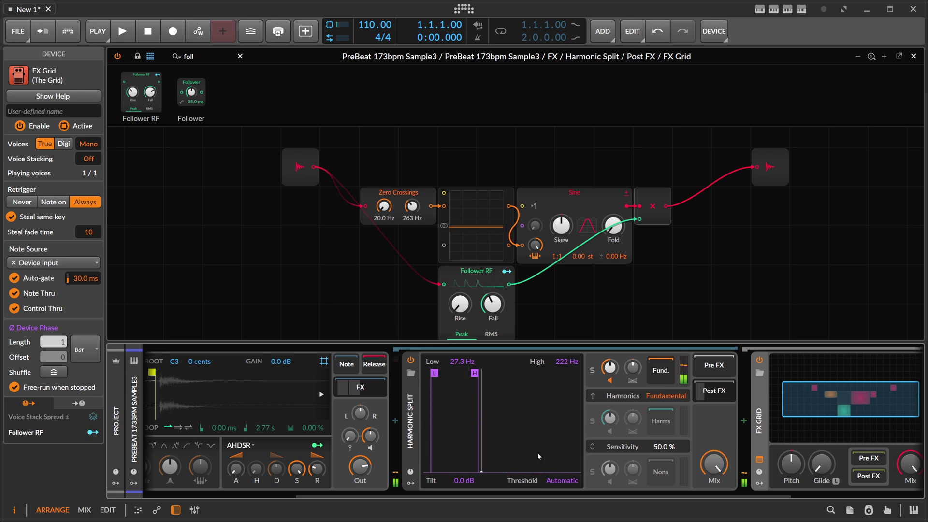
pyautogui.moveTo(497, 495); pyautogui.dragTo(606, 495)
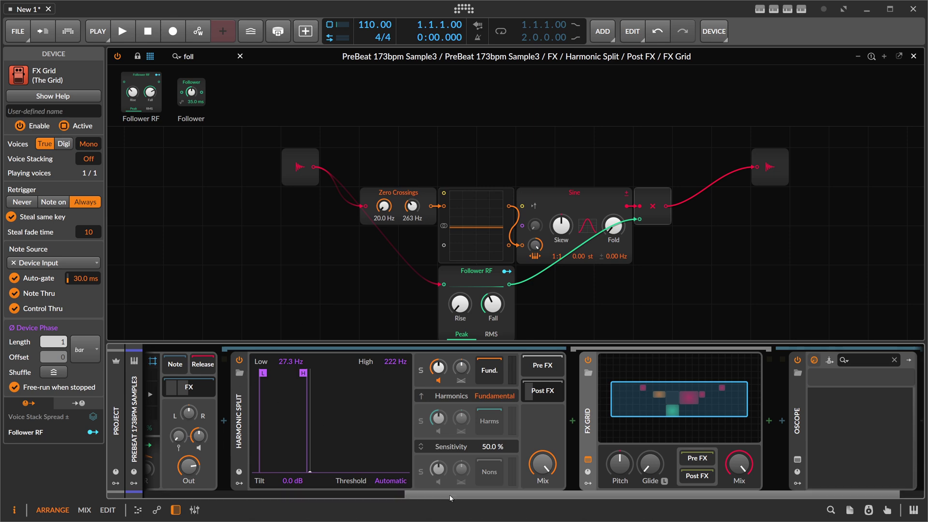
pyautogui.moveTo(445, 495); pyautogui.dragTo(281, 488)
pyautogui.hscroll(-3, 281, 491)
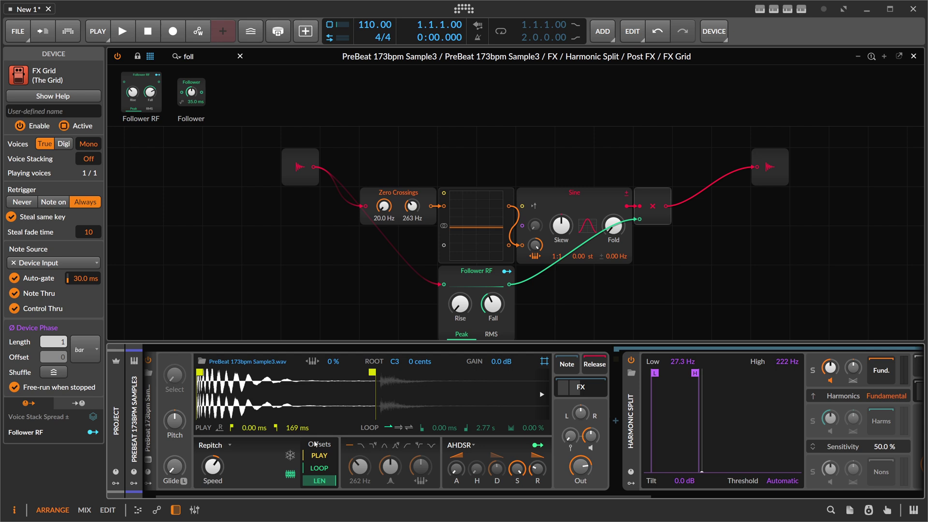
# Step: Switch to Resonic, audition the neighbouring PreBeat loops, and load PreBeat 173bpm Sample2.wav into the Sampler
pyautogui.hscroll(3, 407, 497)
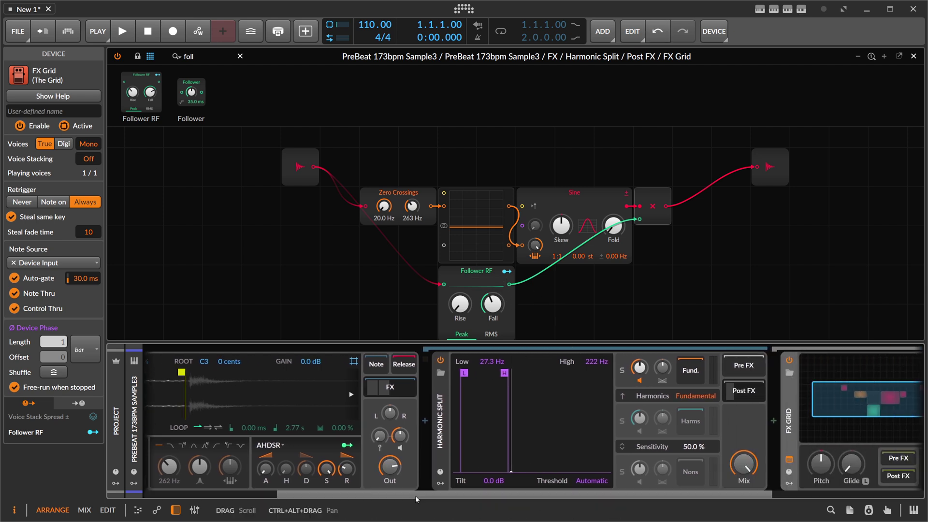
pyautogui.hscroll(-3, 267, 489)
pyautogui.hotkey('alt', 'Tab')
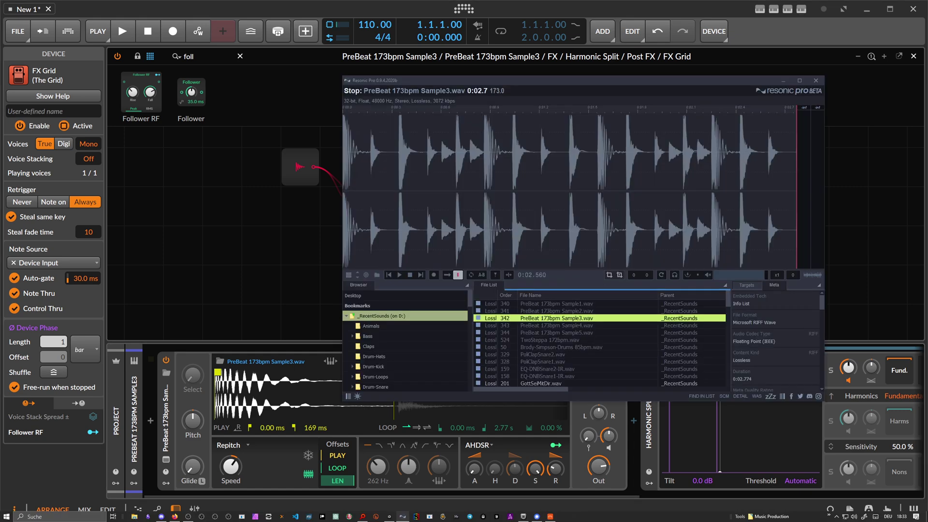
pyautogui.click(538, 310)
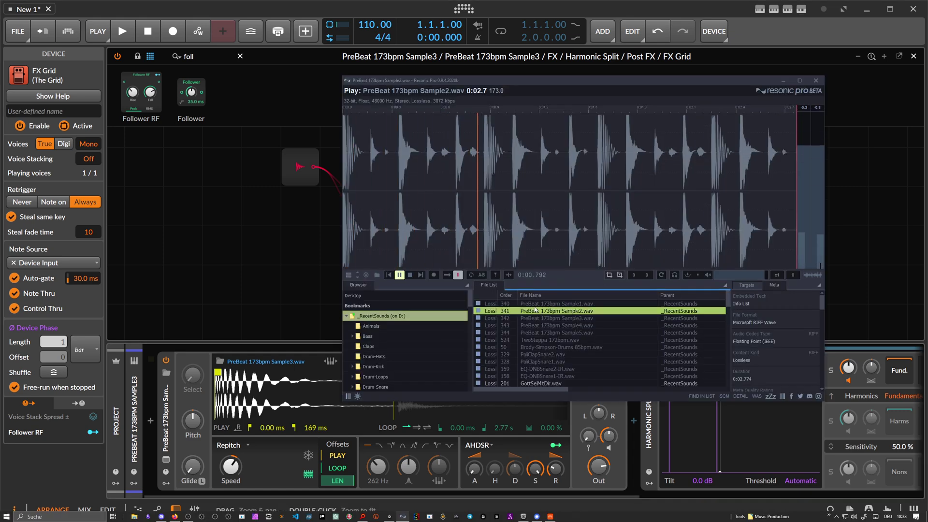
pyautogui.click(536, 303)
pyautogui.click(533, 311)
pyautogui.click(410, 275)
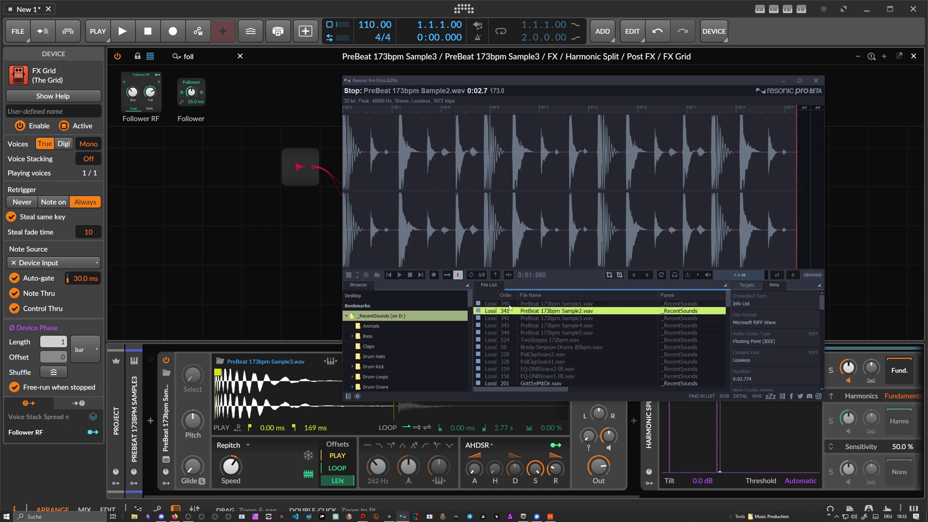
pyautogui.moveTo(280, 393); pyautogui.dragTo(270, 393)
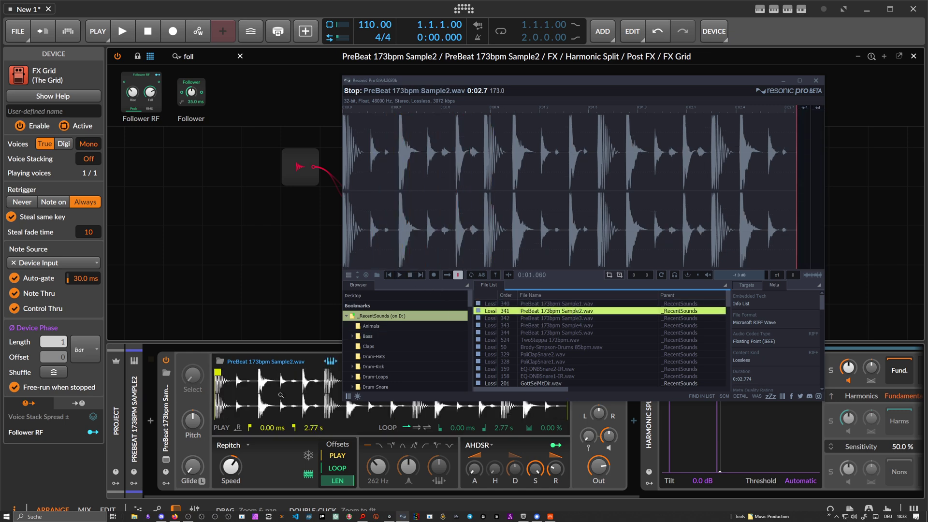
# Step: Shorten the Sampler's play region to the first kick, ending at 160 ms, and set Harmonic Split's detection high-cut to 141 Hz
pyautogui.click(230, 384)
pyautogui.moveTo(561, 374); pyautogui.dragTo(232, 375)
pyautogui.moveTo(249, 387); pyautogui.dragTo(249, 454)
pyautogui.moveTo(380, 373); pyautogui.dragTo(402, 373)
pyautogui.scroll(-5, 333, 384)
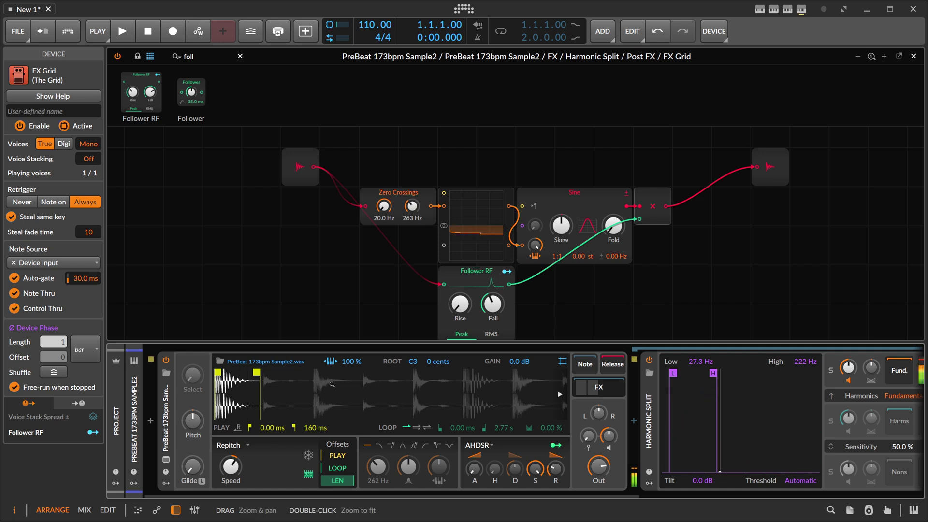
pyautogui.moveTo(714, 372); pyautogui.dragTo(704, 375)
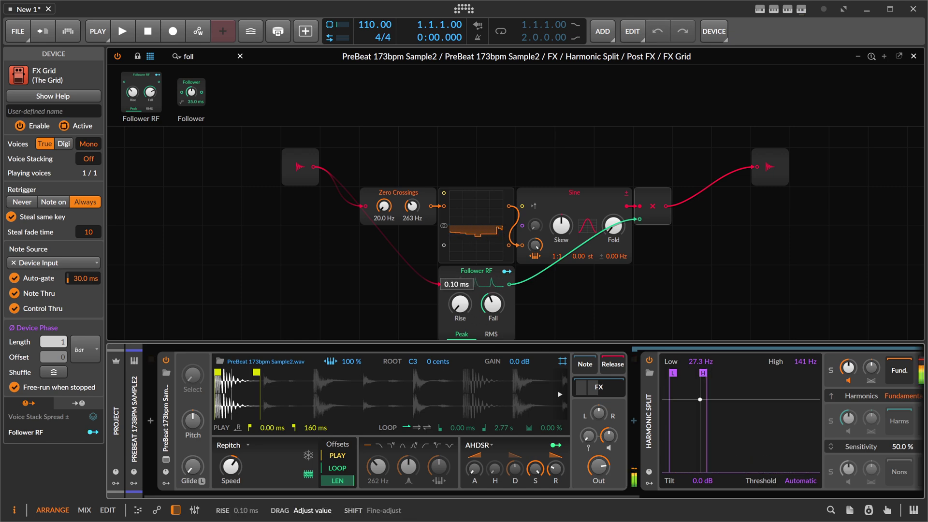
# Step: Open the OScope, freeze its display, zoom in on the kick waveforms to examine their shape, and close it
pyautogui.scroll(-5, 674, 484)
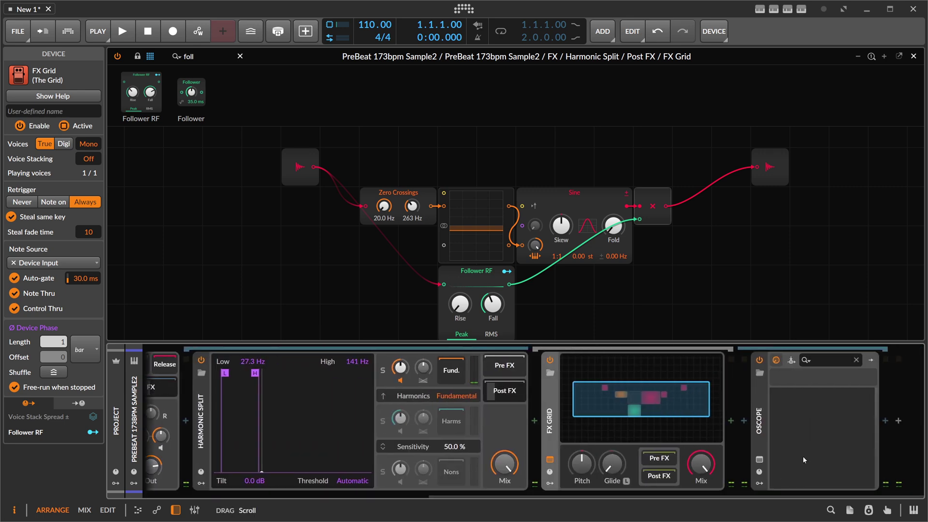
pyautogui.click(775, 360)
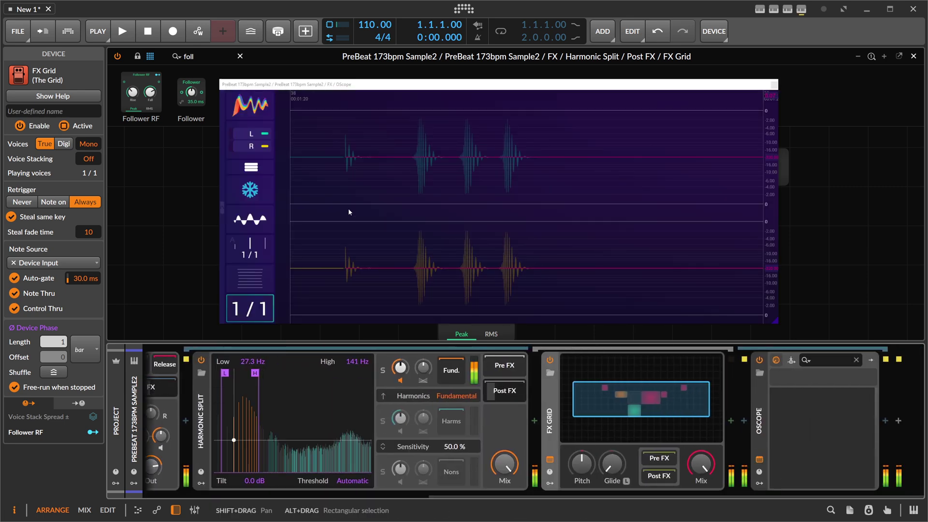
pyautogui.click(238, 190)
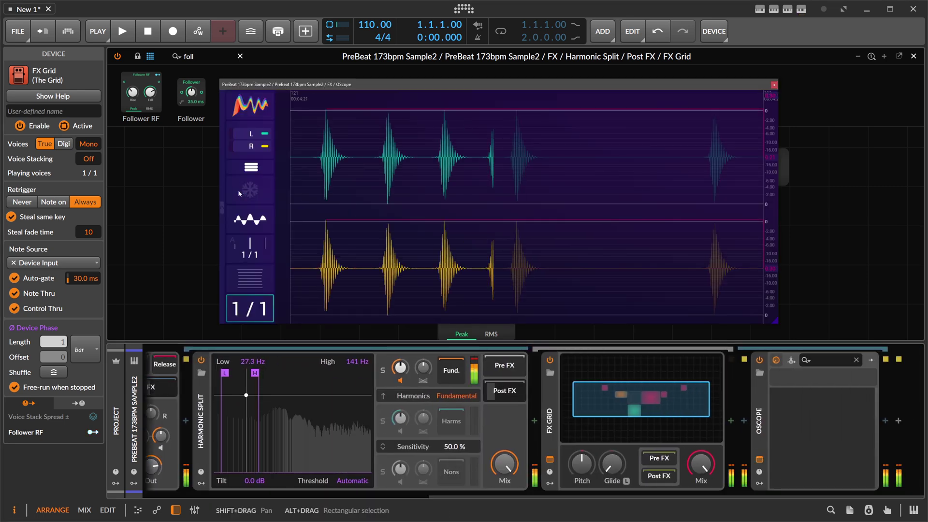
pyautogui.click(238, 191)
pyautogui.moveTo(499, 168); pyautogui.dragTo(479, 218)
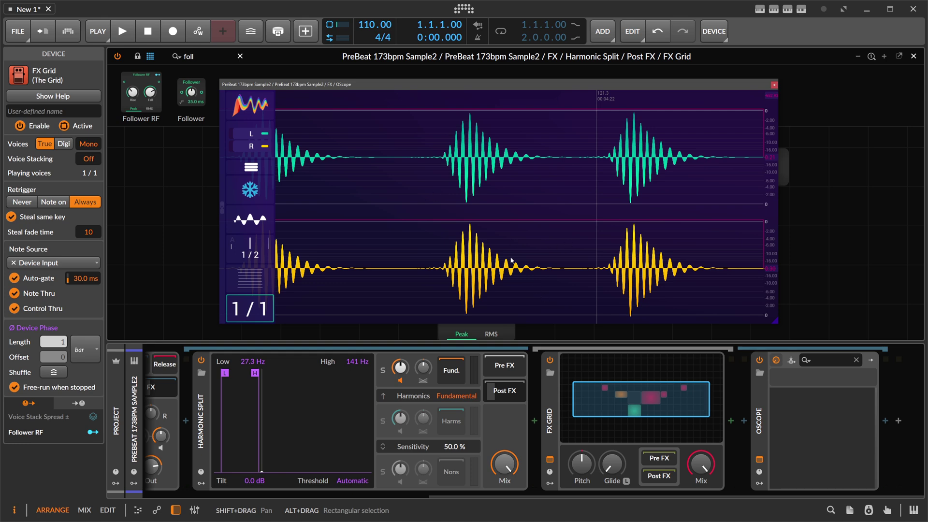
pyautogui.click(773, 86)
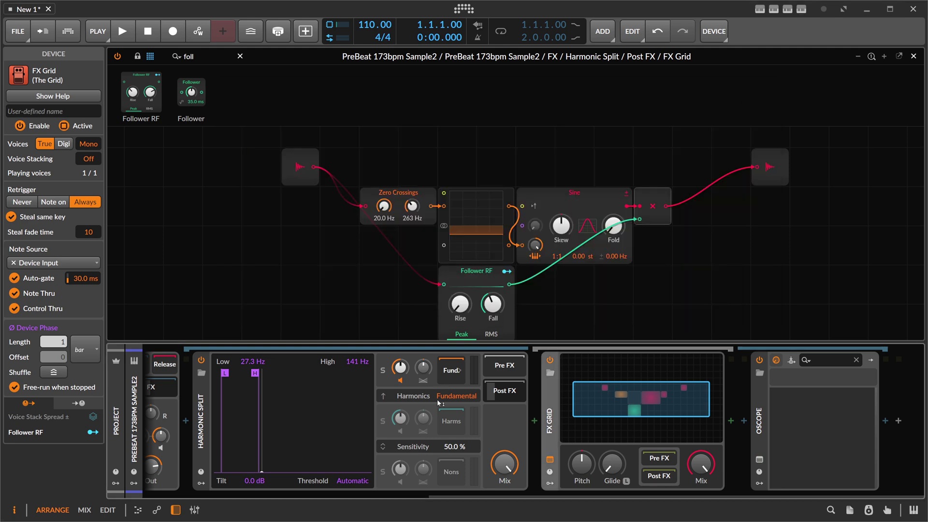
pyautogui.moveTo(480, 497); pyautogui.dragTo(464, 497)
pyautogui.scroll(-2, 401, 275)
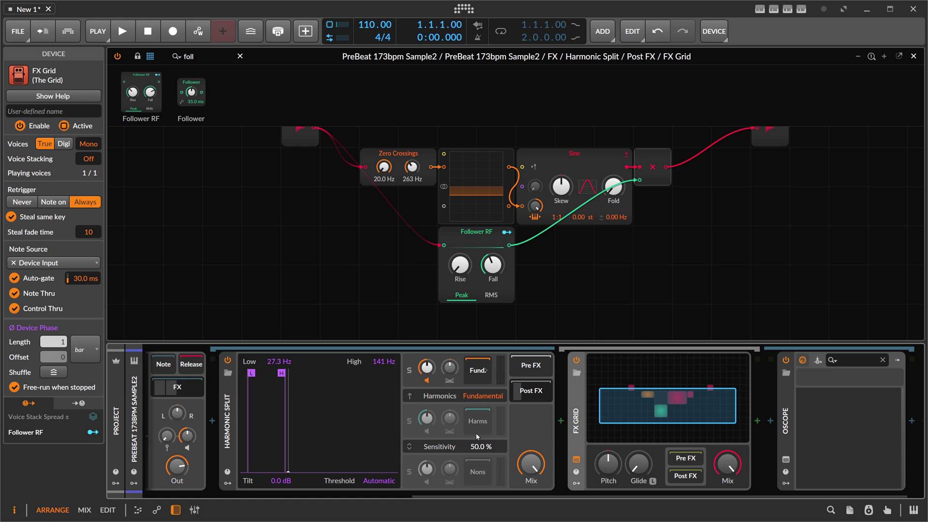
pyautogui.scroll(10, 252, 467)
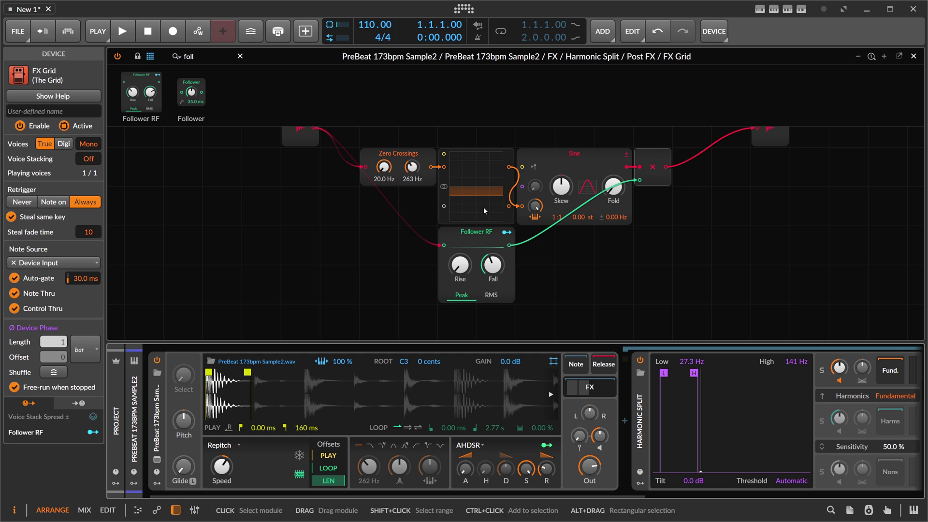
pyautogui.scroll(2, 485, 211)
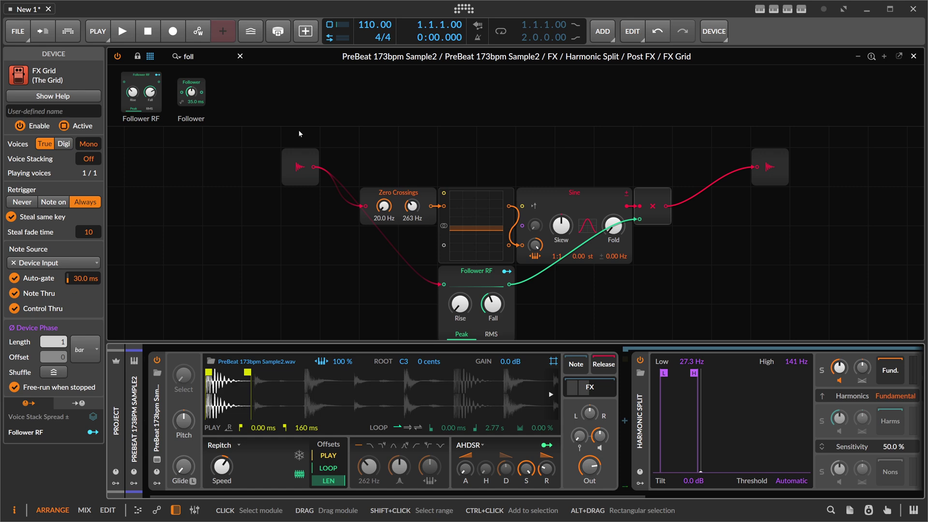
# Step: Search the modules for "seg" and place a Segments envelope directly above the oscilloscope in the FX Grid
pyautogui.click(189, 57)
pyautogui.write('seg')
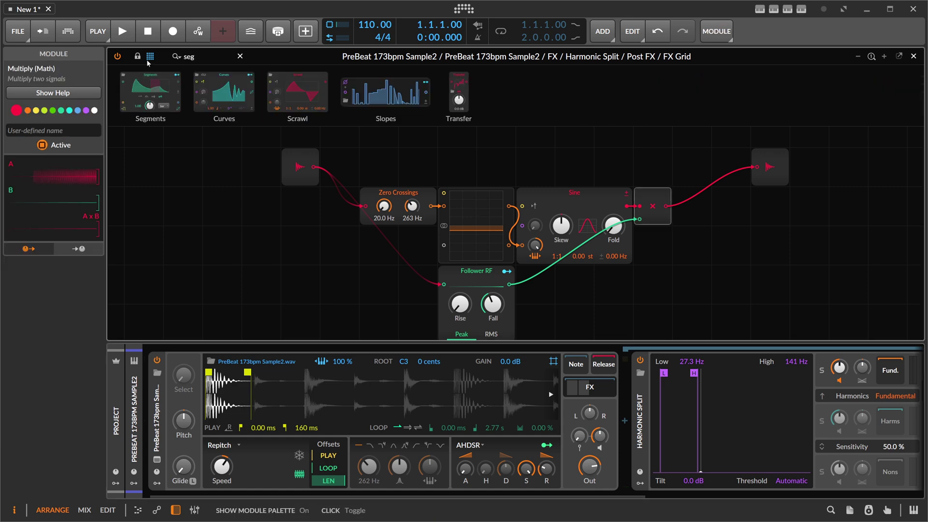
pyautogui.moveTo(150, 92); pyautogui.dragTo(498, 187)
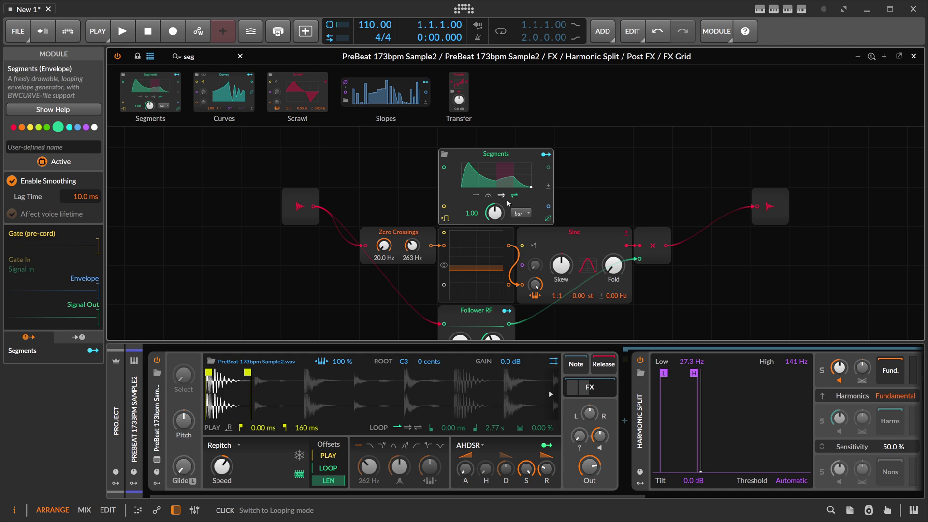
# Step: Lower Harmonic Split's Mix to about 41.7% to hear it blended with the dry signal, and return it to fully wet
pyautogui.moveTo(335, 495); pyautogui.dragTo(614, 493)
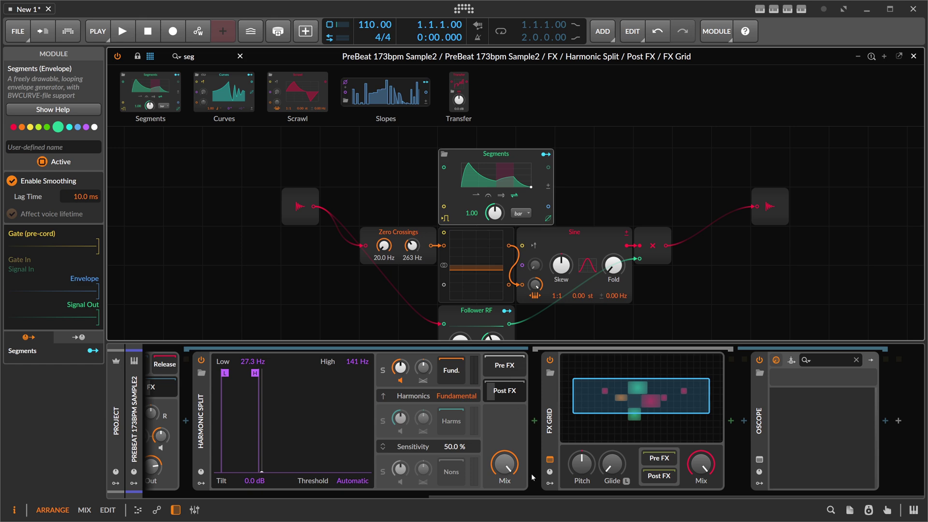
pyautogui.moveTo(508, 458)
pyautogui.mouseDown()
pyautogui.moveTo(508, 478)
pyautogui.moveTo(507, 437)
pyautogui.moveTo(504, 465)
pyautogui.mouseUp()
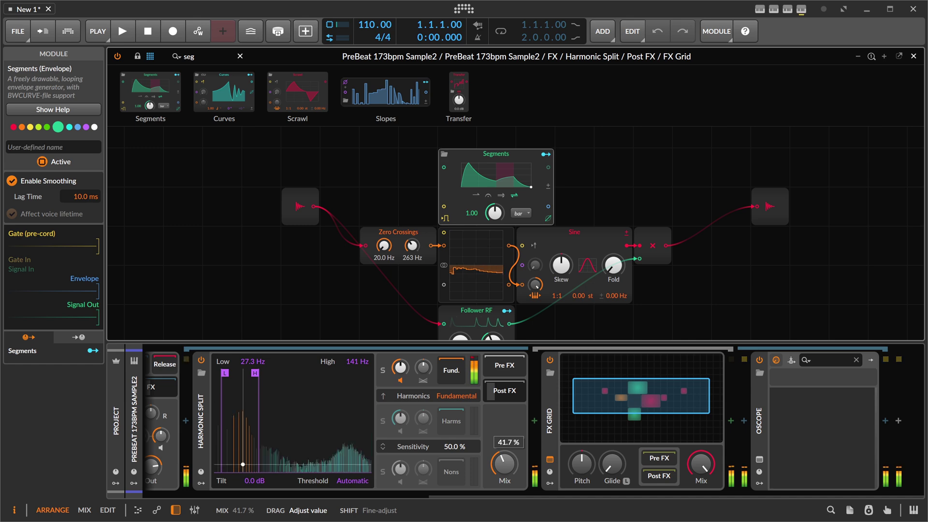
pyautogui.click(552, 412)
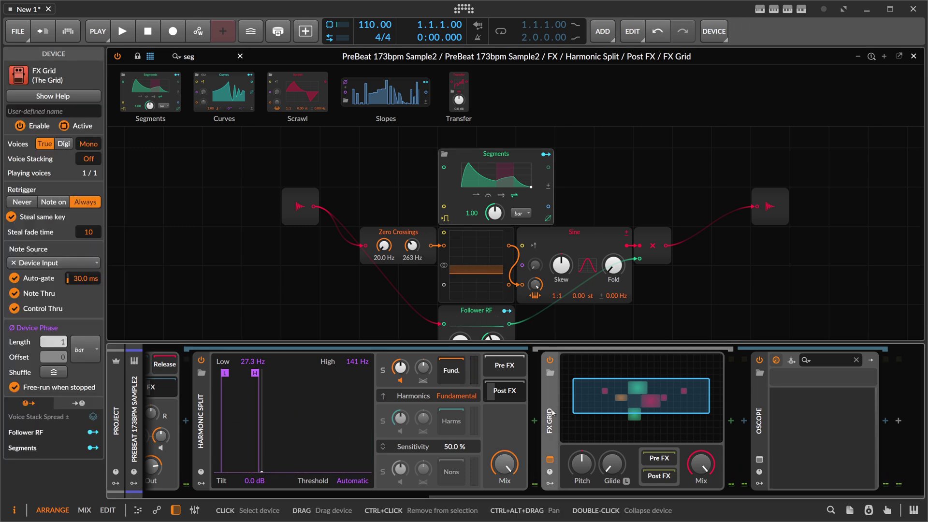
pyautogui.moveTo(552, 413); pyautogui.dragTo(186, 396)
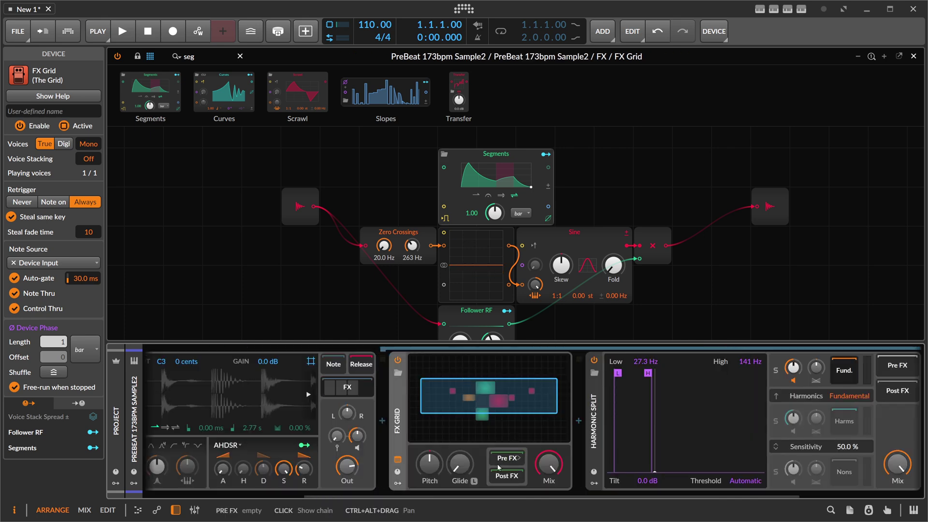
pyautogui.hotkey('ctrl', 'z')
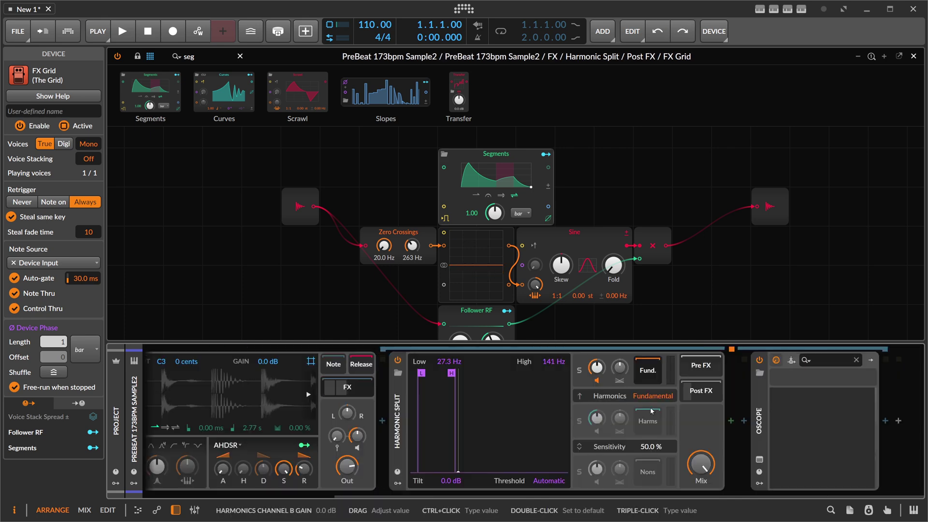
# Step: Move the FX Grid from Harmonic Split's Post FX chain into its Fundamental chain and show that chain
pyautogui.click(700, 390)
pyautogui.moveTo(759, 410); pyautogui.dragTo(649, 369)
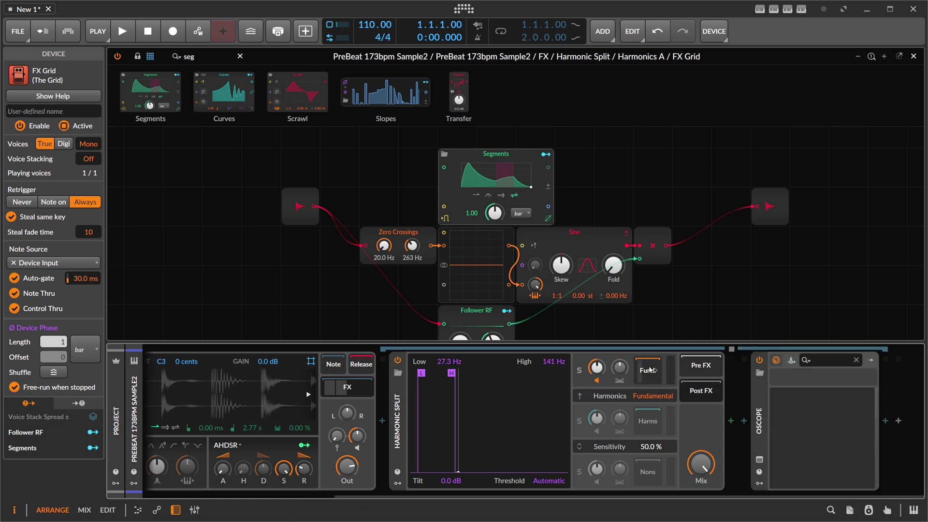
pyautogui.click(650, 370)
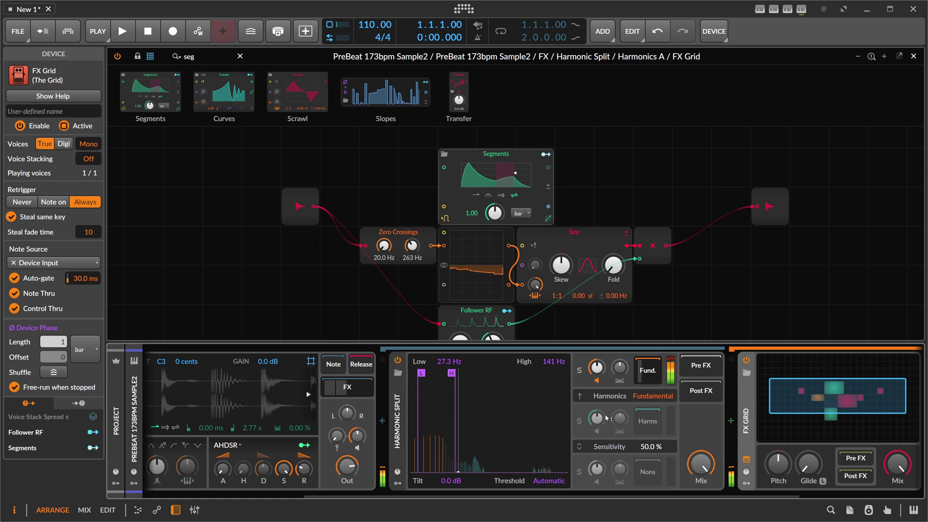
# Step: Enable Harmonic Split's Harms and Nons outputs so they sound alongside the resynthesized fundamental
pyautogui.click(597, 431)
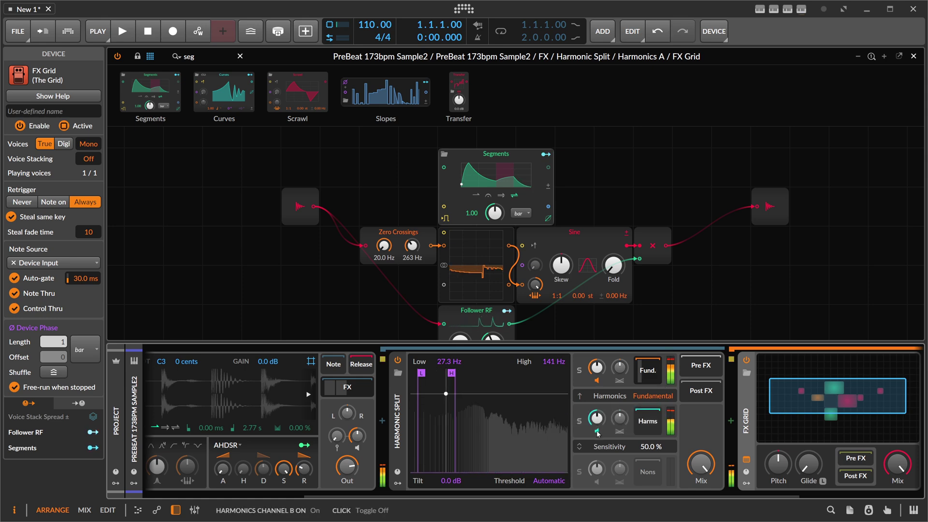
pyautogui.click(597, 431)
pyautogui.click(598, 482)
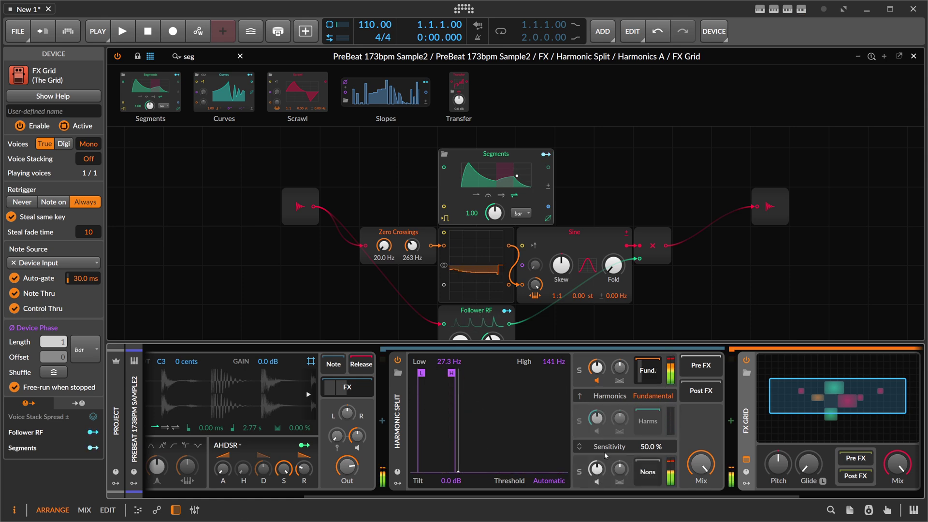
pyautogui.click(597, 432)
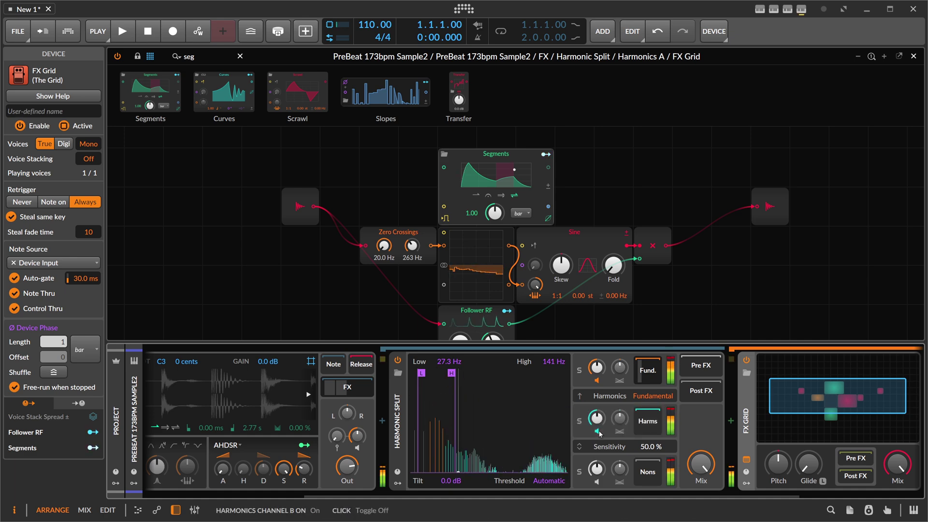
# Step: Turn off pitch keyboard tracking on the Sine oscillator in the FX Grid
pyautogui.moveTo(535, 284)
pyautogui.mouseDown()
pyautogui.moveTo(535, 293)
pyautogui.moveTo(535, 276)
pyautogui.mouseUp()
pyautogui.click(534, 295)
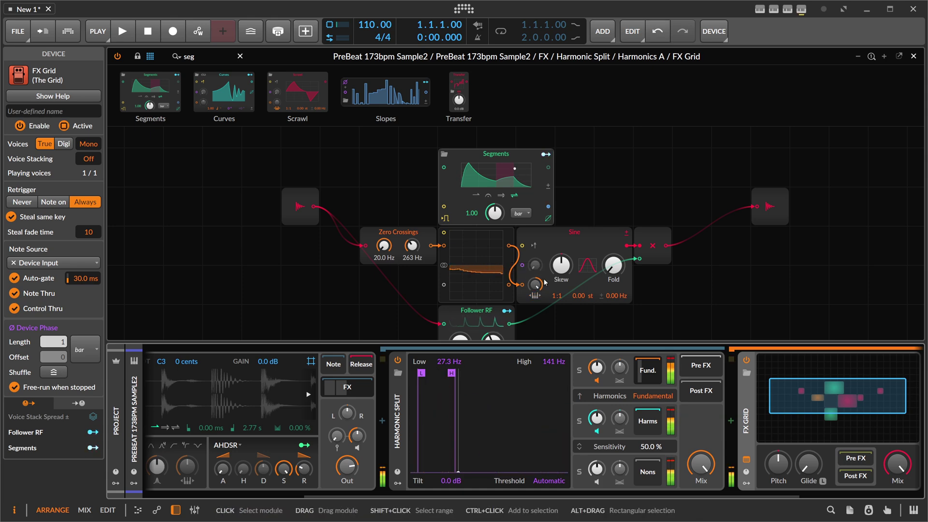
pyautogui.moveTo(490, 493); pyautogui.dragTo(602, 490)
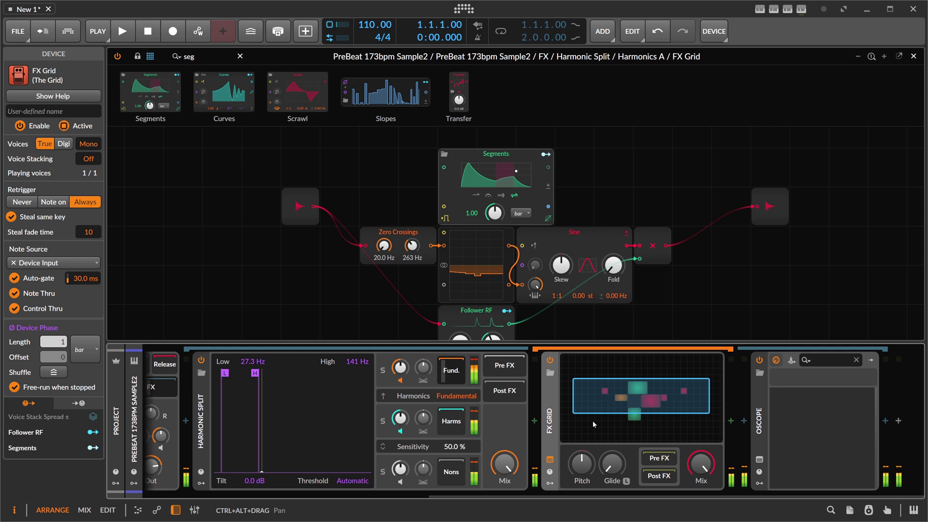
# Step: Insert a Low-pass module between Zero Crossings and the oscilloscope, with six poles and a 96.4 Hz cutoff
pyautogui.click(454, 265)
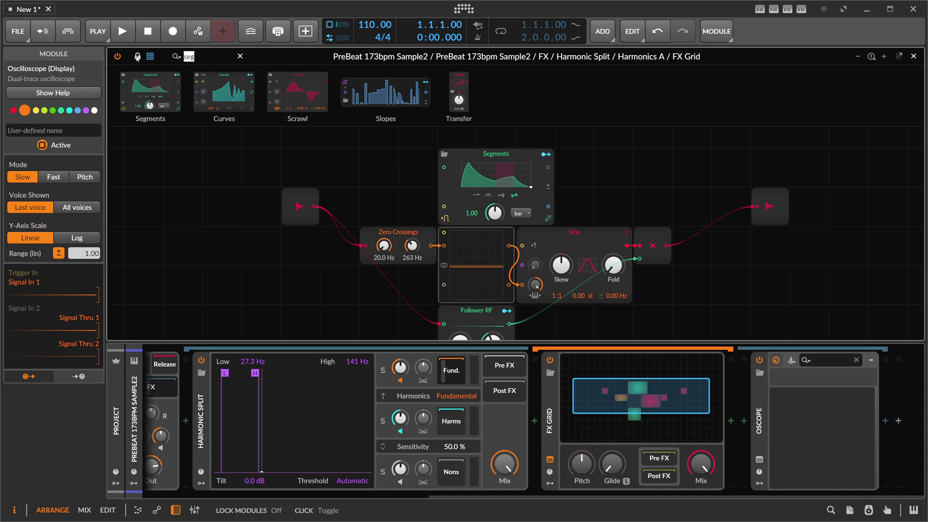
pyautogui.write('low')
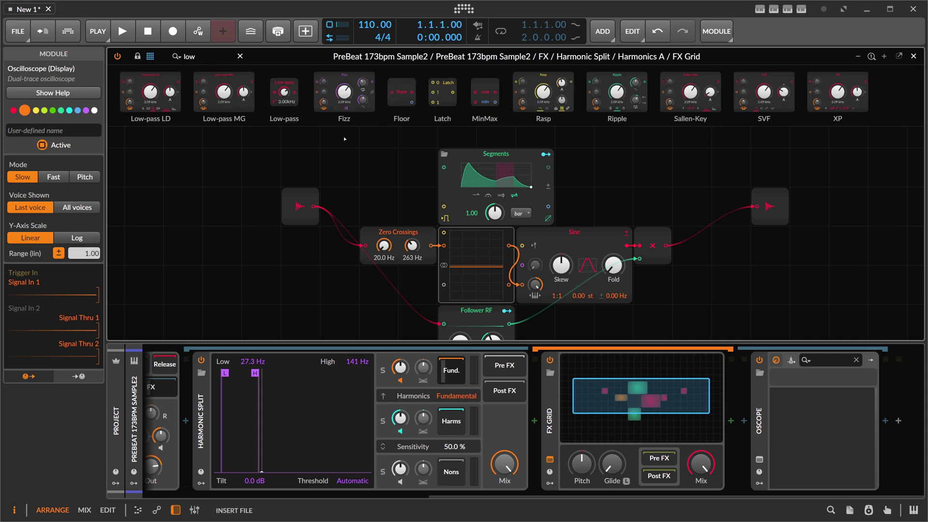
pyautogui.moveTo(433, 240); pyautogui.dragTo(434, 241)
pyautogui.click(445, 259)
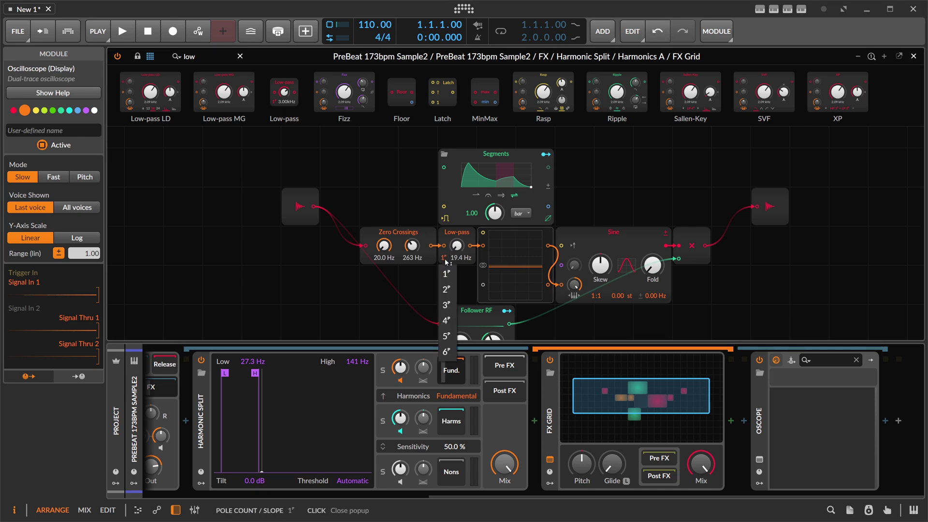
pyautogui.click(446, 351)
pyautogui.moveTo(456, 245); pyautogui.dragTo(456, 221)
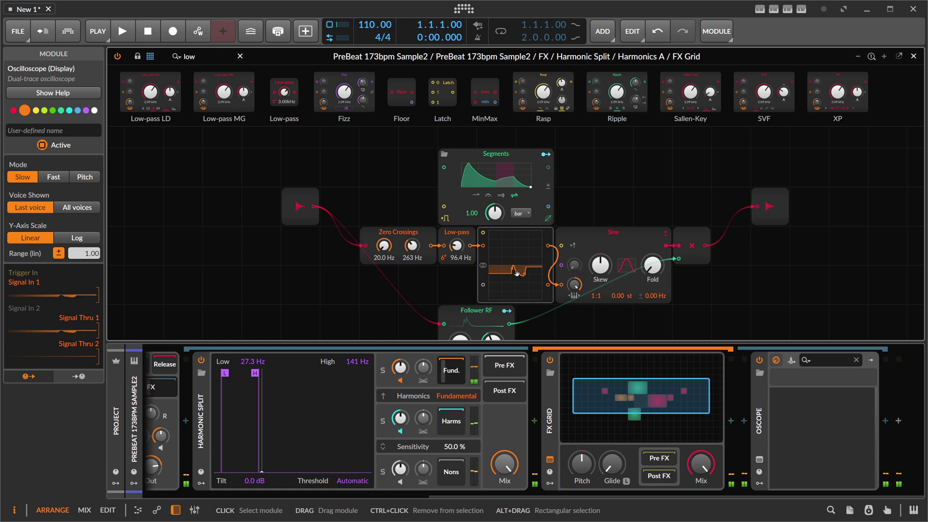
# Step: Pick Brody-Simpson-Drums 85bpm.wav in Resonic Pro and load it into the Sampler in place of the PreBeat loop
pyautogui.click(231, 491)
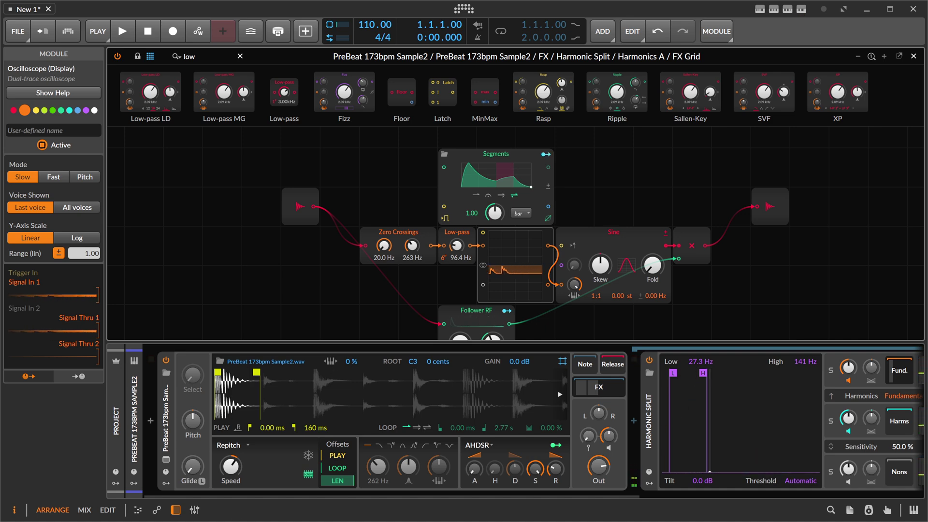
pyautogui.hotkey('alt', 'Tab')
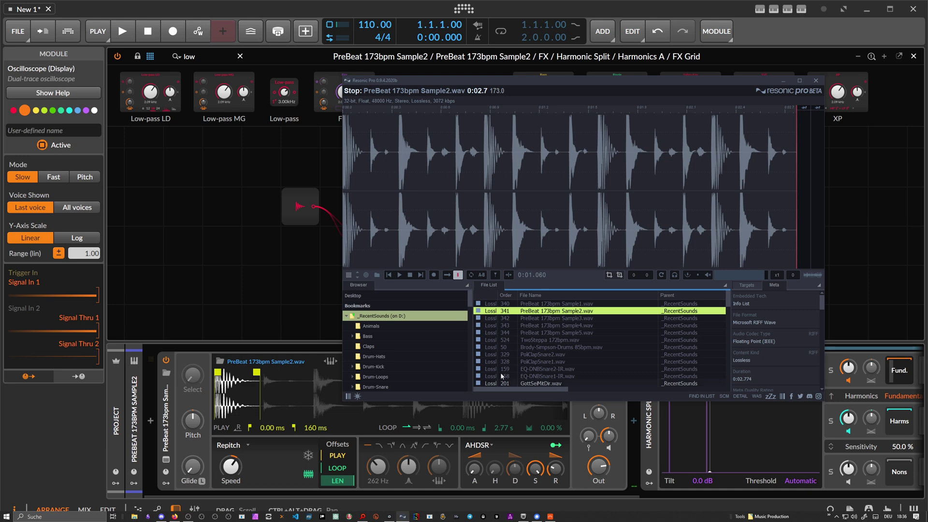
pyautogui.scroll(-1, 525, 339)
pyautogui.click(551, 328)
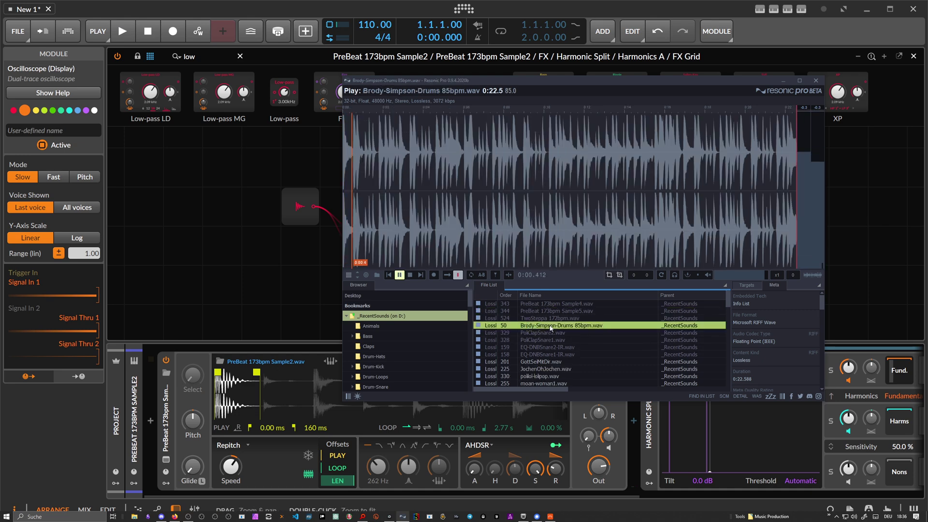
pyautogui.moveTo(389, 362); pyautogui.dragTo(220, 373)
# Step: Set the Sampler's play end to 532 ms and its keytracking to 0 %
pyautogui.moveTo(227, 387); pyautogui.dragTo(227, 445)
pyautogui.moveTo(342, 372); pyautogui.dragTo(394, 372)
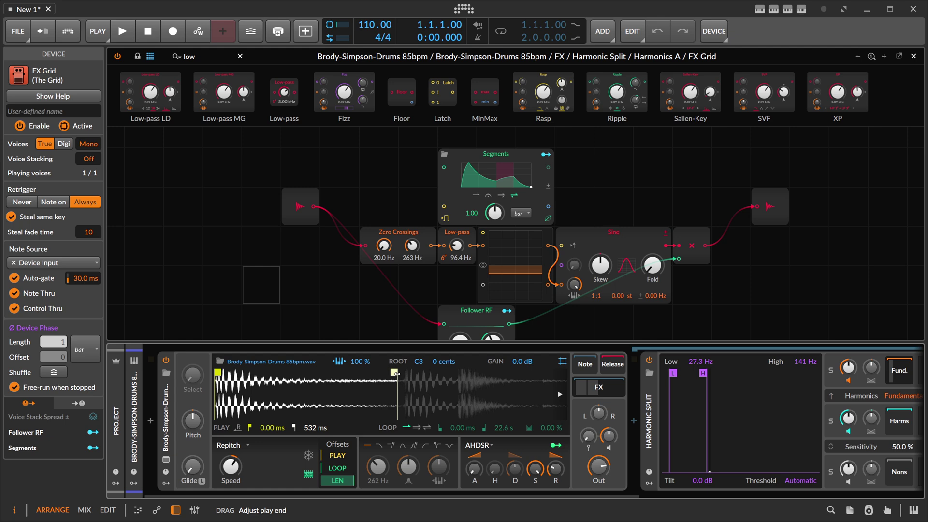
pyautogui.click(337, 362)
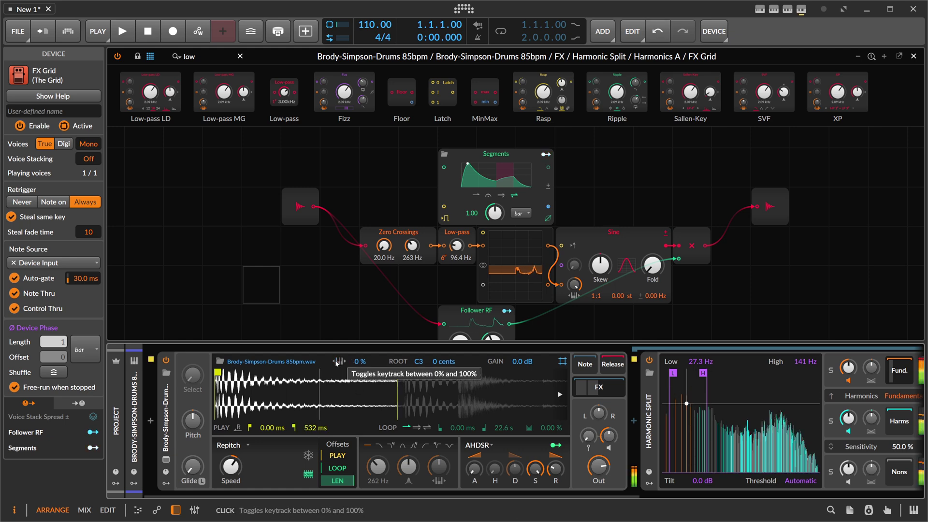
# Step: Mute Harmonic Split's Harms and Nons outputs and raise its High frequency limit to 158 Hz
pyautogui.hscroll(5, 590, 446)
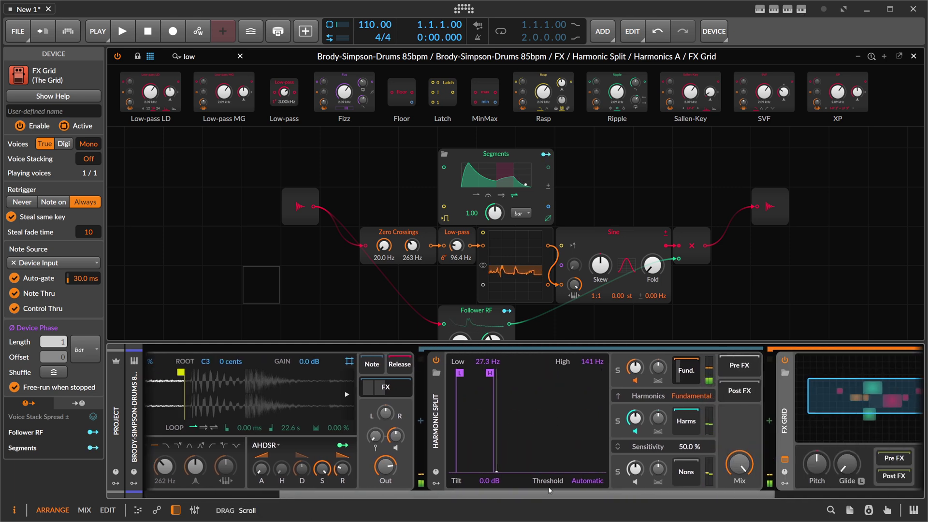
pyautogui.click(558, 431)
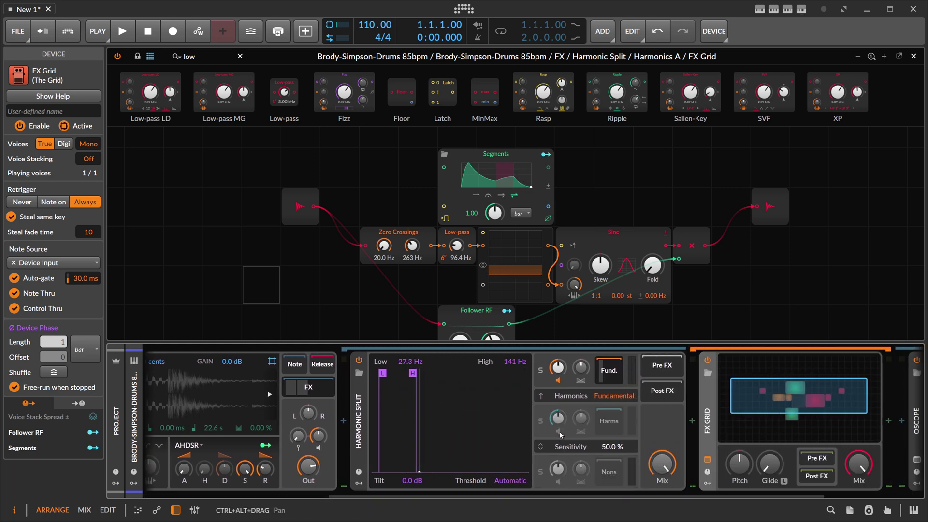
pyautogui.moveTo(412, 372); pyautogui.dragTo(416, 373)
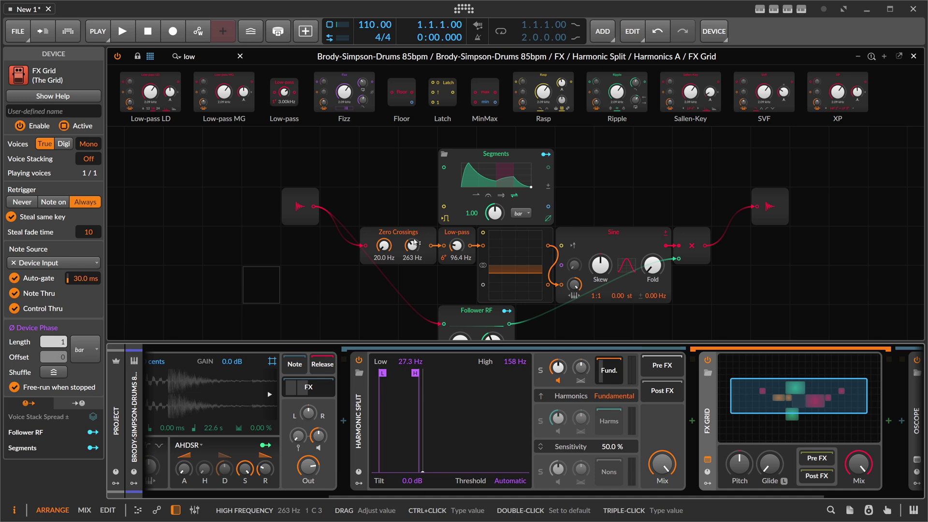
# Step: Delete the unconnected Segments module from the FX Grid
pyautogui.click(409, 234)
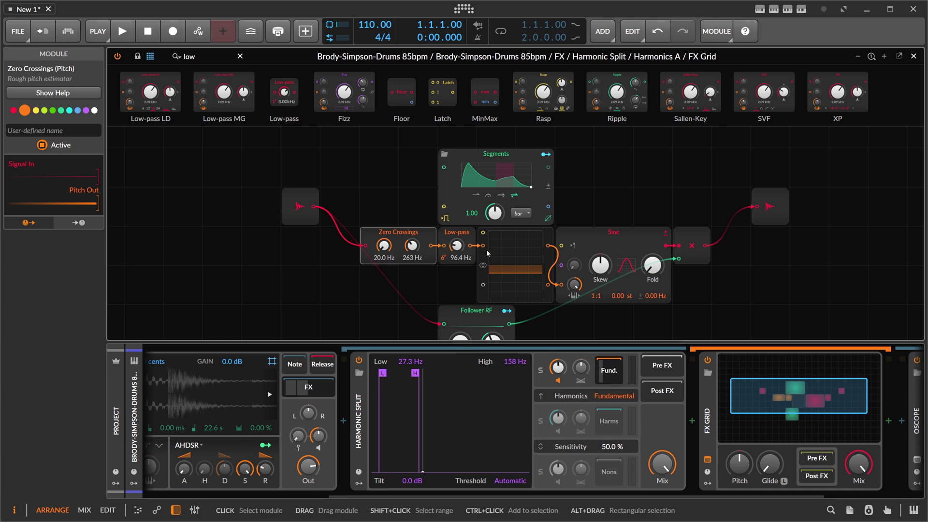
pyautogui.click(483, 155)
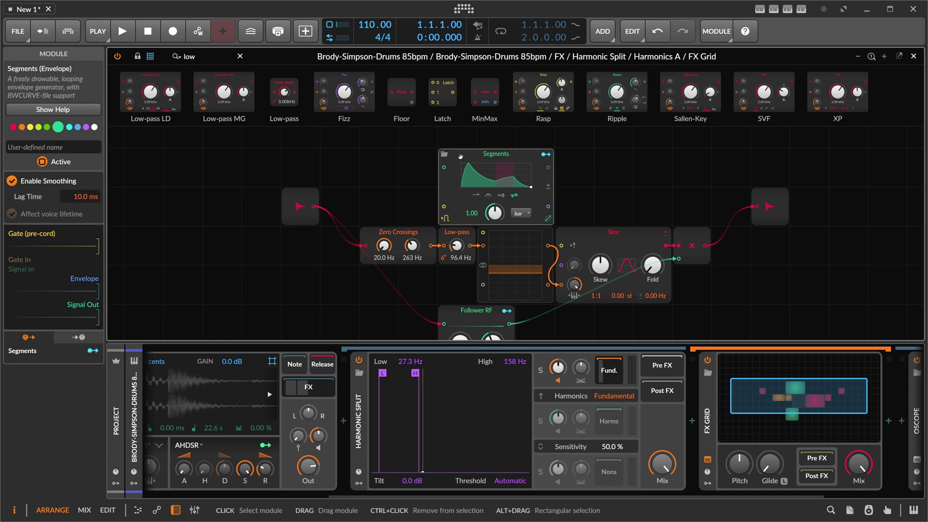
pyautogui.press('Delete')
# Step: Try adding a Scrawl oscillator above the oscilloscope in the FX Grid, and undo the insertion
pyautogui.moveTo(195, 57); pyautogui.dragTo(135, 59)
pyautogui.write('s')
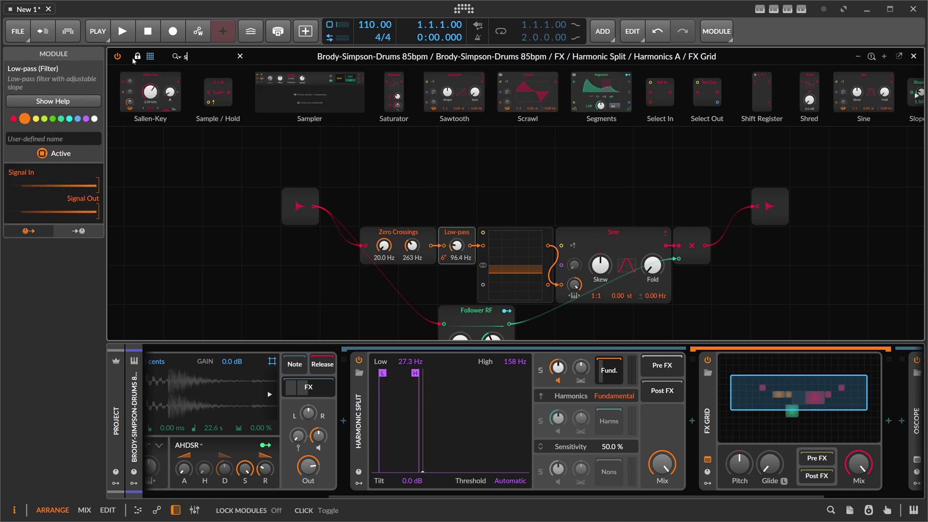
pyautogui.write('craw')
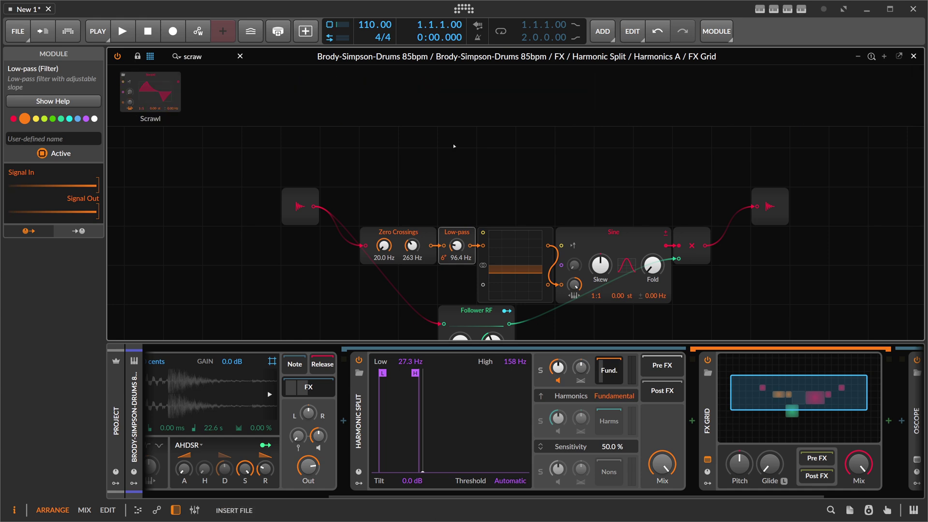
pyautogui.press('Return')
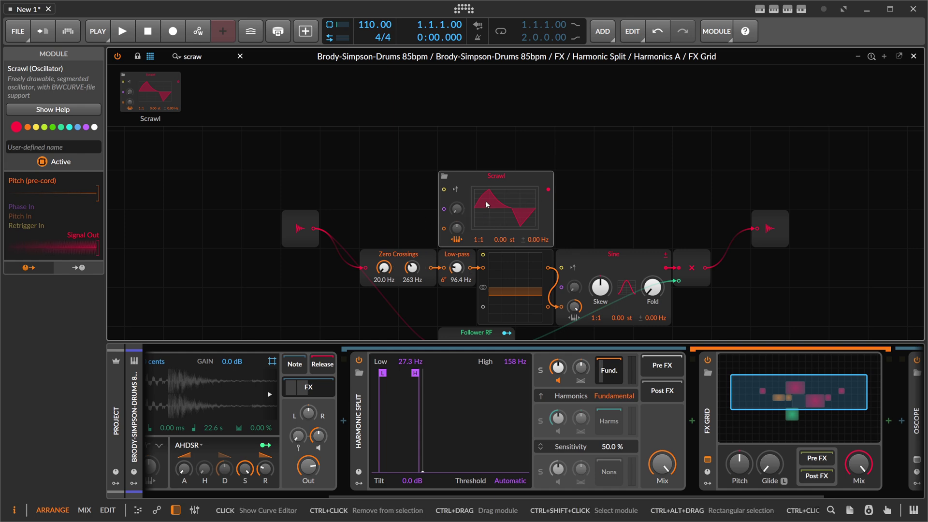
pyautogui.hotkey('ctrl', 'z')
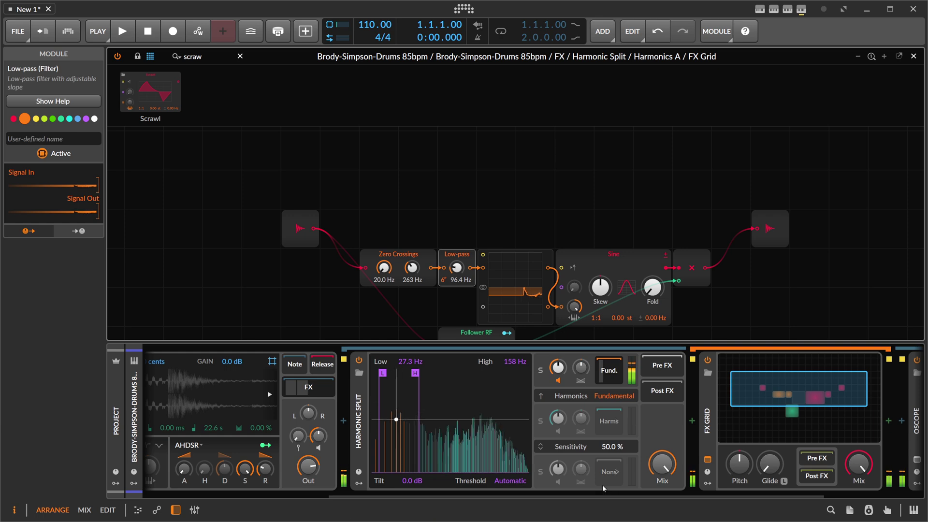
# Step: Turn Harmonic Split's Harms and Nons outputs on
pyautogui.click(558, 430)
pyautogui.click(558, 482)
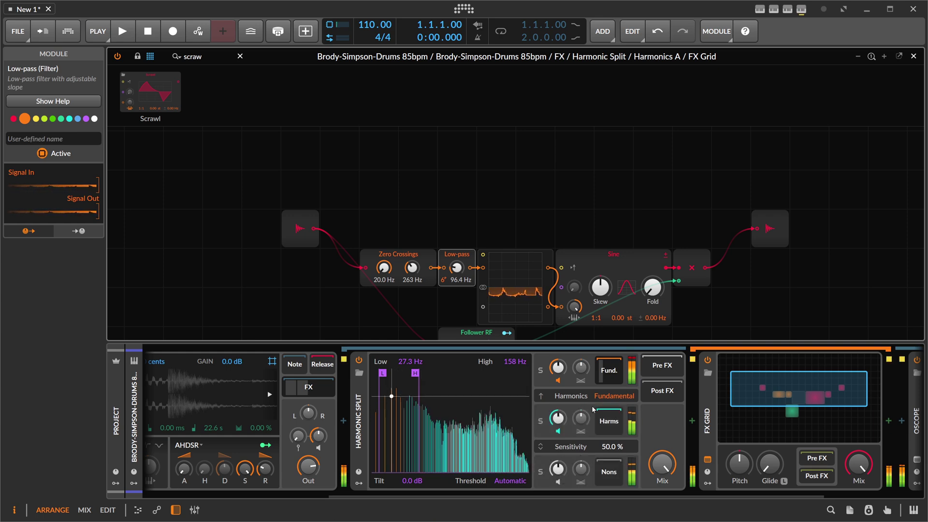
# Step: Try out the Skew and Fold settings on the Sine oscillator and reset them to default
pyautogui.moveTo(600, 287); pyautogui.dragTo(600, 240)
pyautogui.moveTo(652, 287)
pyautogui.mouseDown()
pyautogui.moveTo(652, 262)
pyautogui.moveTo(652, 290)
pyautogui.mouseUp()
pyautogui.doubleClick(602, 289)
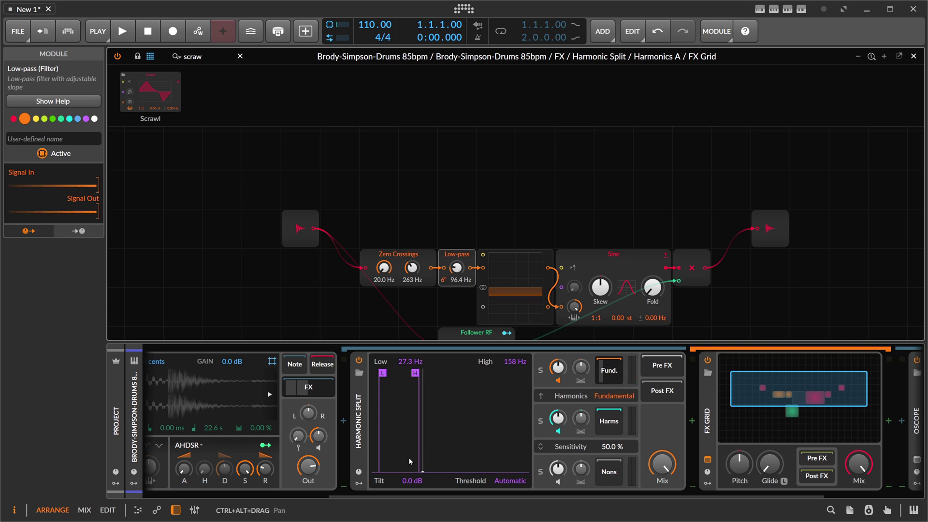
# Step: Inspect the drum track's compensated processing latency and the devices contributing to it
pyautogui.click(401, 493)
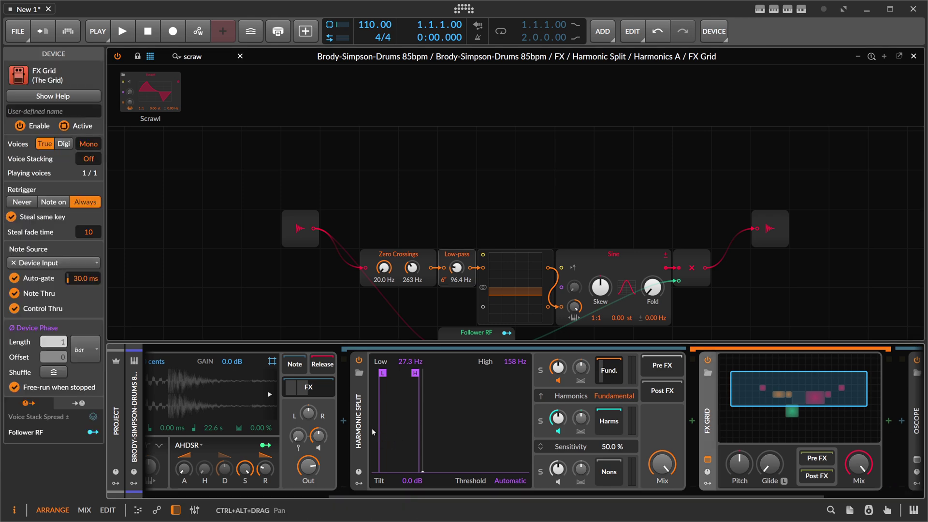
pyautogui.click(363, 418)
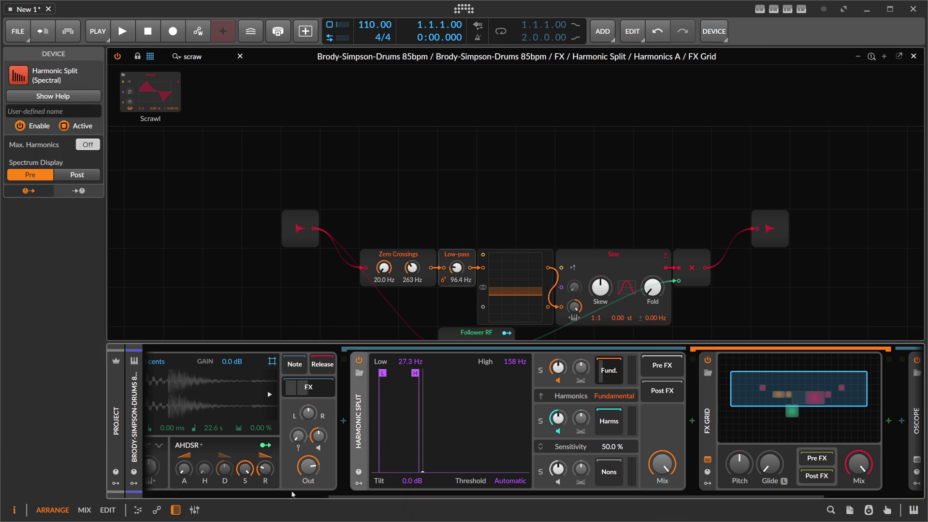
pyautogui.click(134, 442)
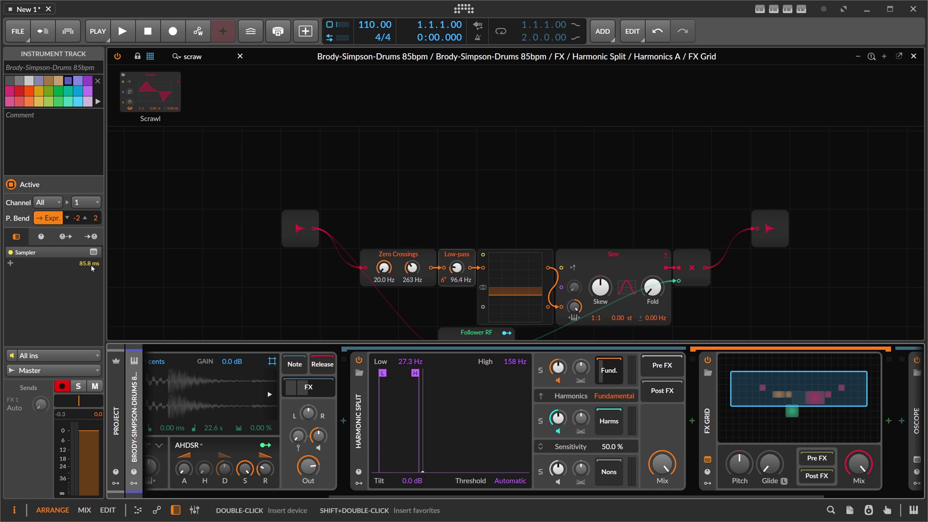
pyautogui.moveTo(92, 266)
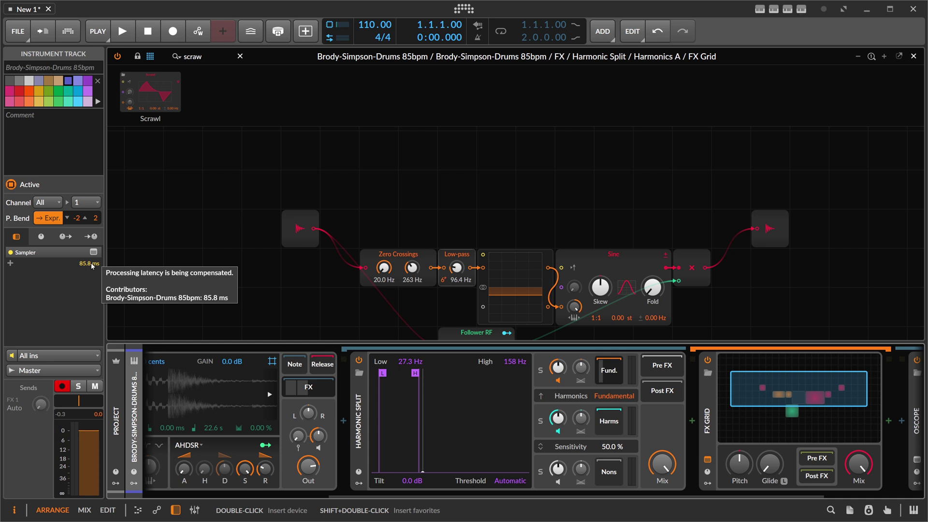
# Step: Insert a Transient Split device between the Sampler and Harmonic Split
pyautogui.moveTo(363, 497)
pyautogui.mouseDown()
pyautogui.moveTo(305, 495)
pyautogui.moveTo(373, 495)
pyautogui.mouseUp()
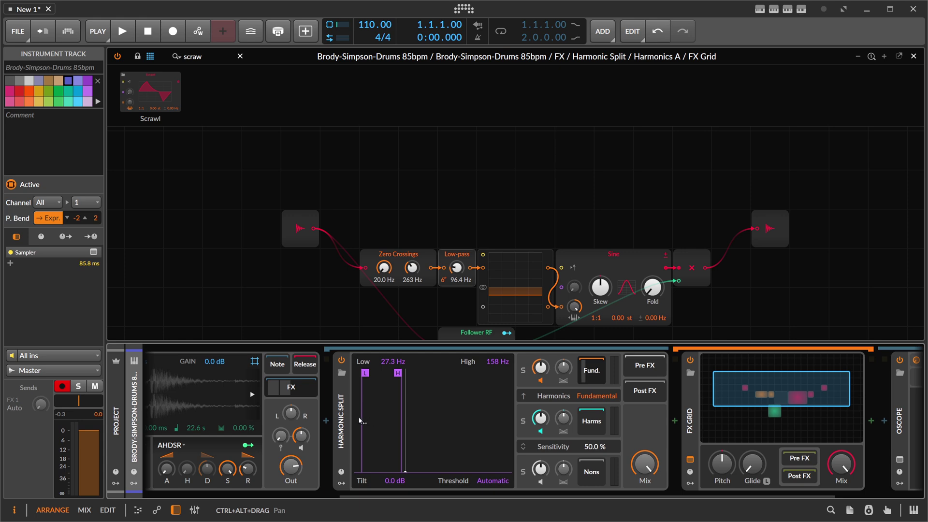
pyautogui.click(326, 421)
pyautogui.write('trans')
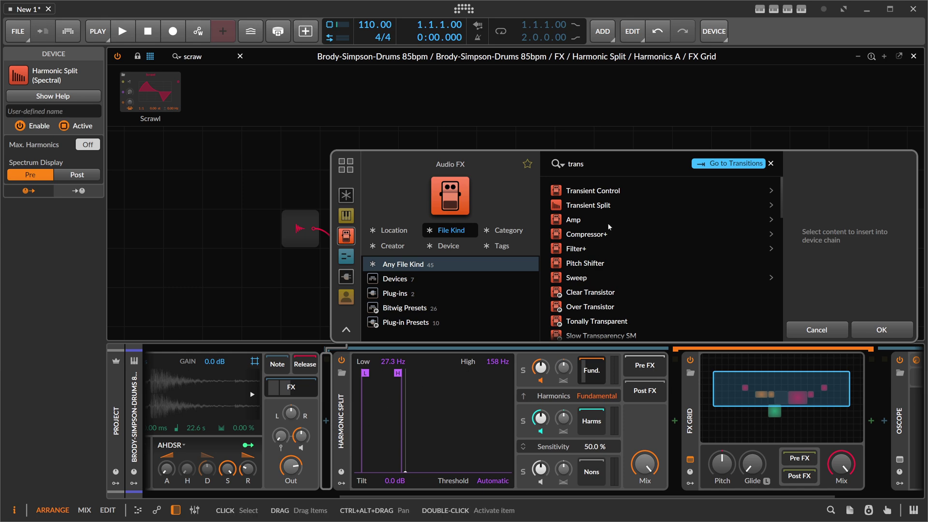
pyautogui.click(604, 205)
pyautogui.doubleClick(604, 205)
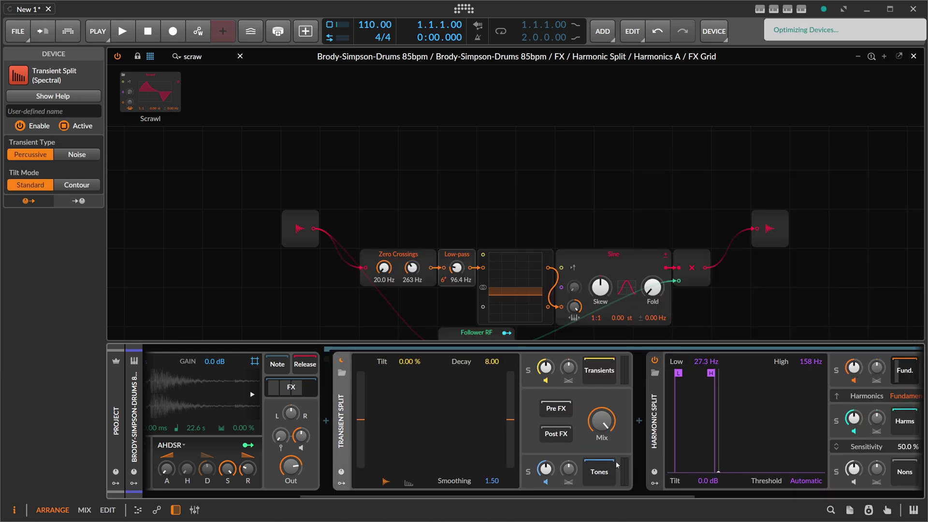
# Step: Move the FX Grid into Transient Split's Tones chain and disable Harmonic Split
pyautogui.moveTo(606, 495); pyautogui.dragTo(726, 483)
pyautogui.moveTo(755, 400); pyautogui.dragTo(367, 471)
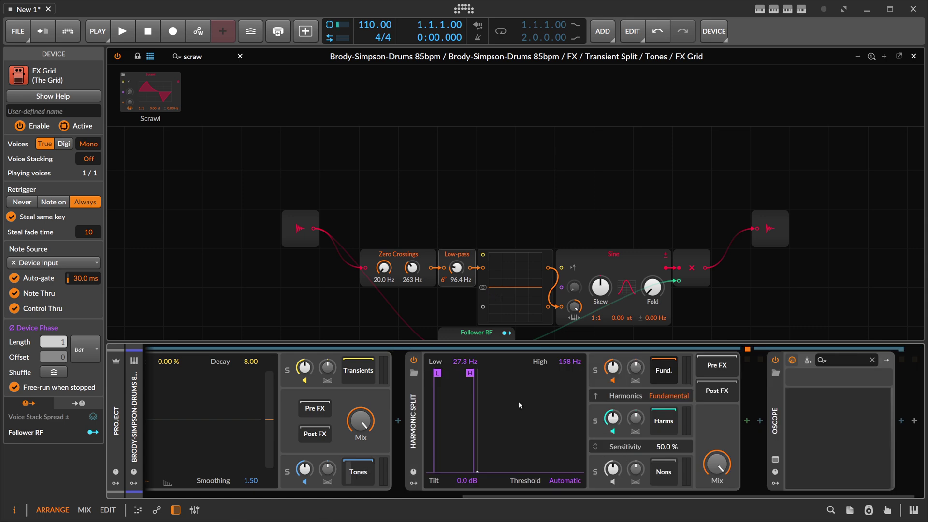
pyautogui.click(413, 360)
pyautogui.moveTo(584, 492); pyautogui.dragTo(496, 492)
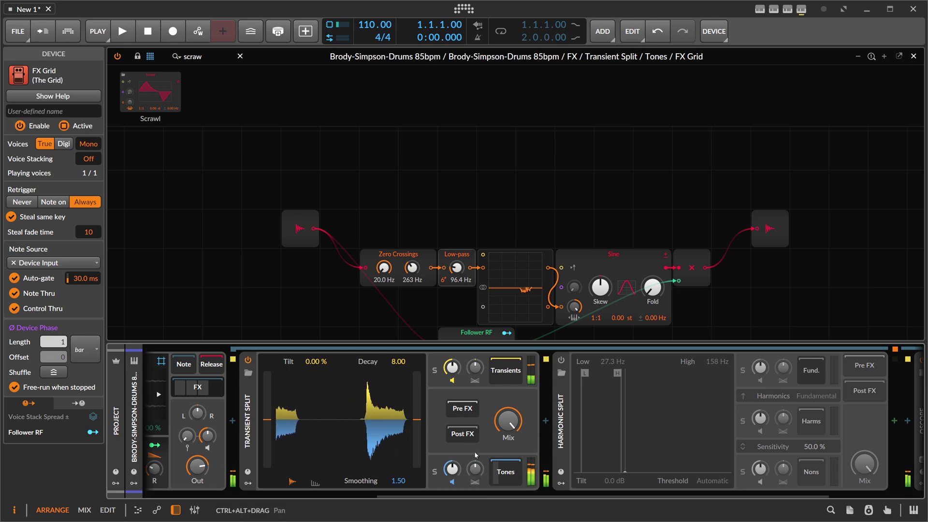
# Step: Solo Transient Split's Tones output, show its chain and disable the FX Grid inside it
pyautogui.click(435, 472)
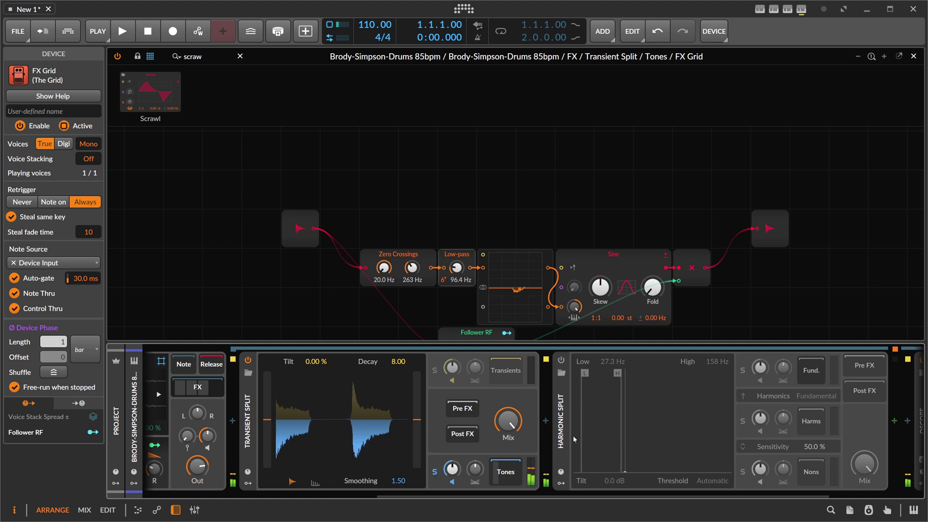
pyautogui.click(505, 472)
pyautogui.click(561, 359)
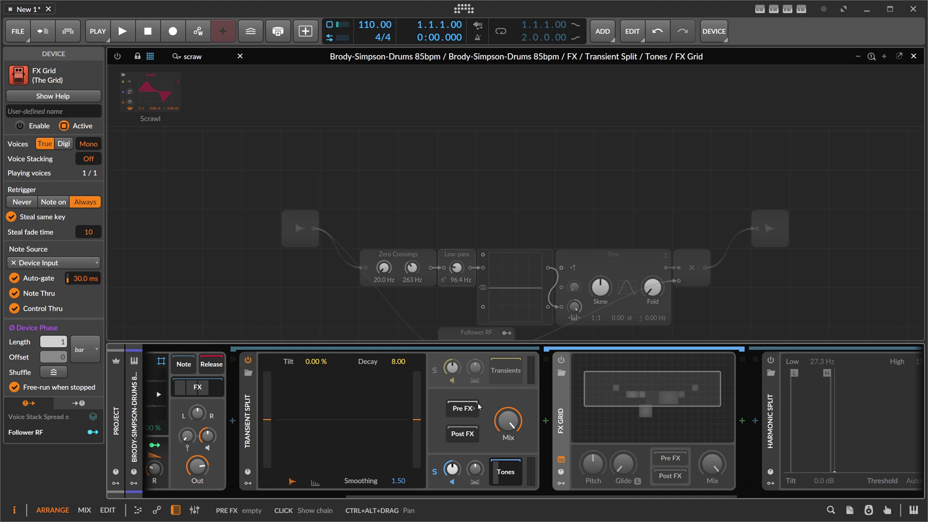
# Step: Undo the Transient Split changes until the FX Grid is back in Harmonic Split's Fundamental chain
pyautogui.hotkey('ctrl', 'z')
pyautogui.hotkey('ctrl', 'z')
pyautogui.hotkey('ctrl', 'z')
pyautogui.hotkey('ctrl', 'z')
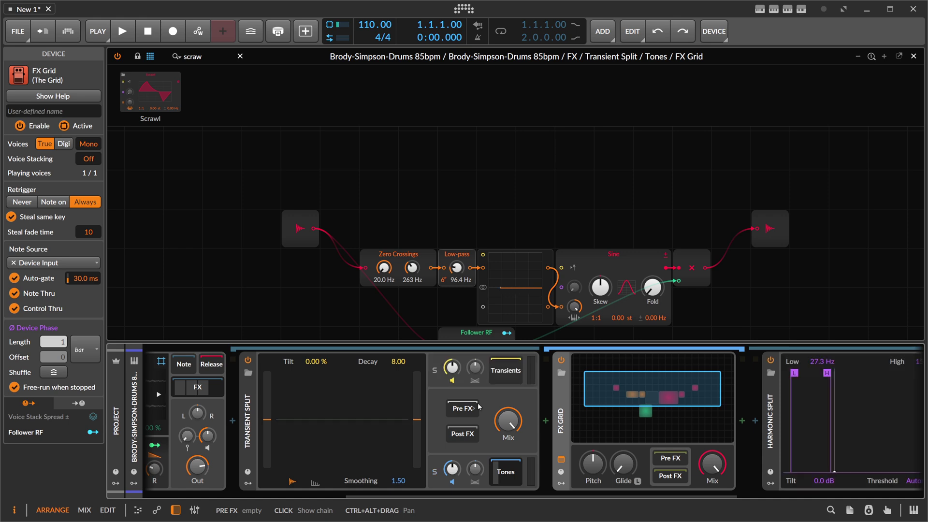
pyautogui.hotkey('ctrl', 'z')
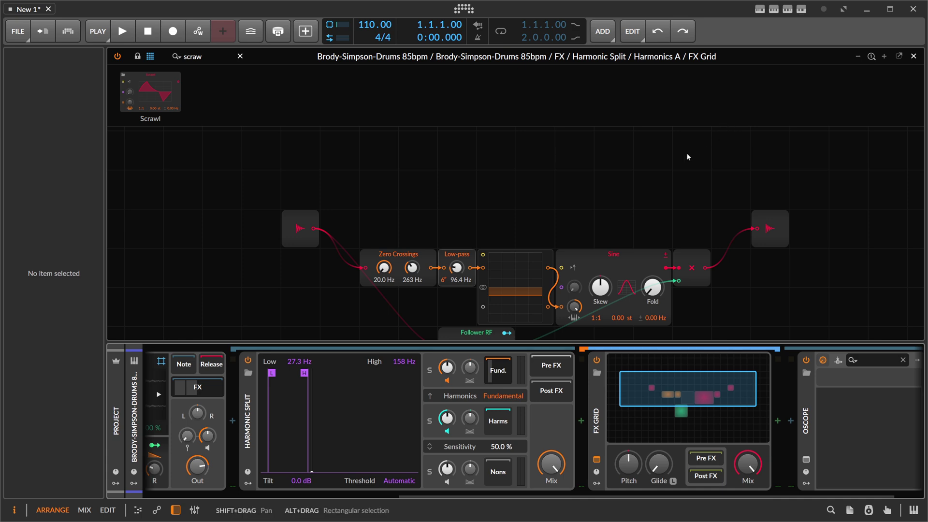
pyautogui.click(254, 404)
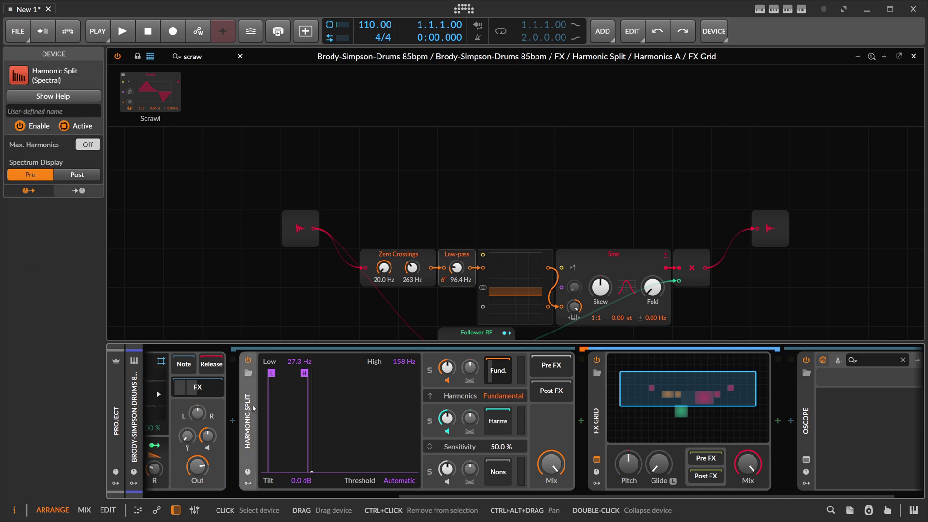
pyautogui.moveTo(431, 496); pyautogui.dragTo(176, 497)
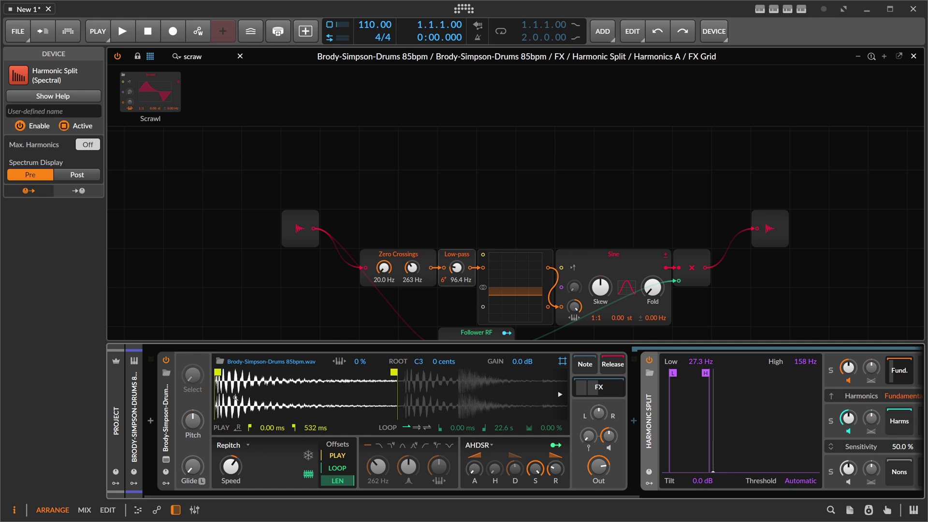
pyautogui.moveTo(573, 289)
pyautogui.mouseDown()
pyautogui.moveTo(573, 278)
pyautogui.moveTo(573, 291)
pyautogui.mouseUp()
pyautogui.doubleClick(574, 292)
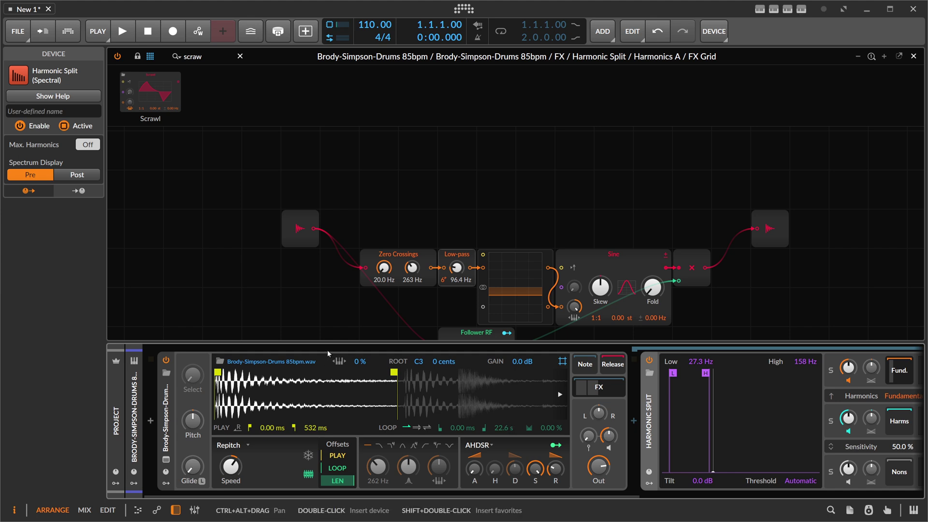
# Step: Move the Follower RF module directly beneath the Sine oscillator in the FX Grid
pyautogui.scroll(-3, 390, 186)
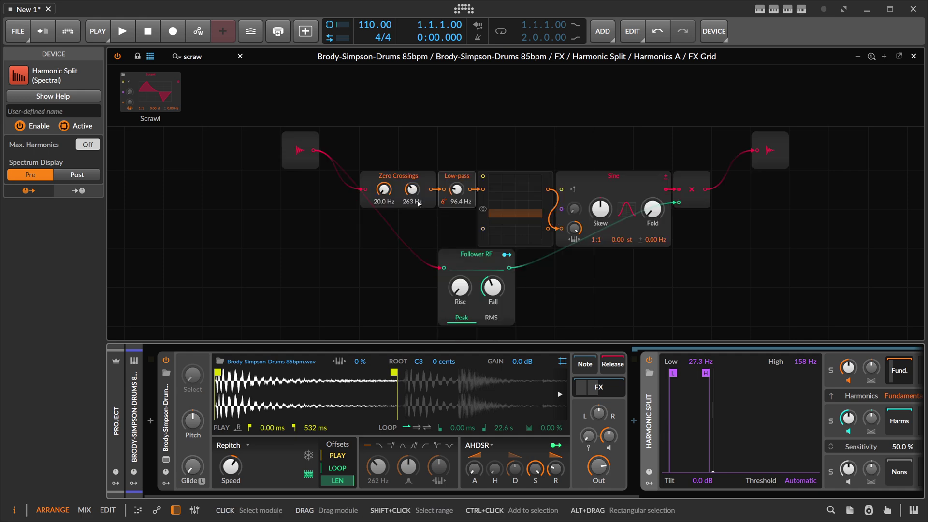
pyautogui.moveTo(462, 247); pyautogui.dragTo(579, 249)
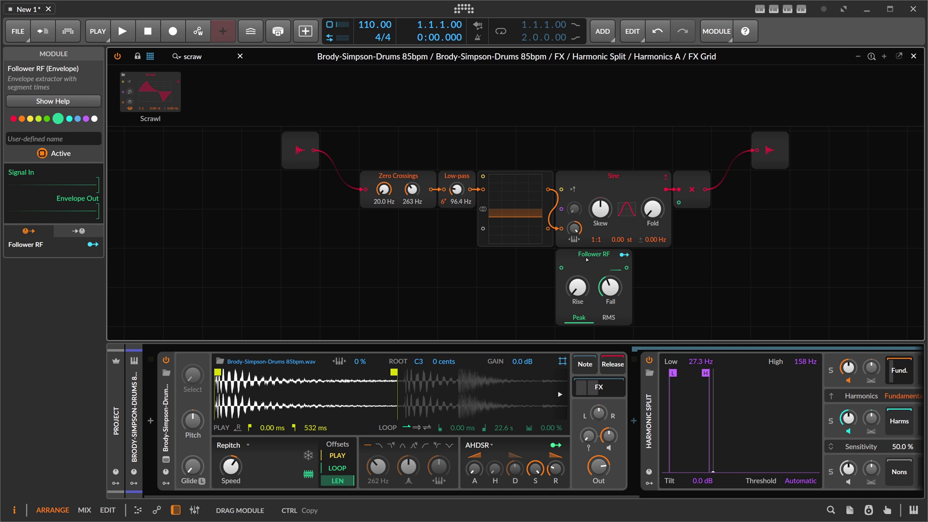